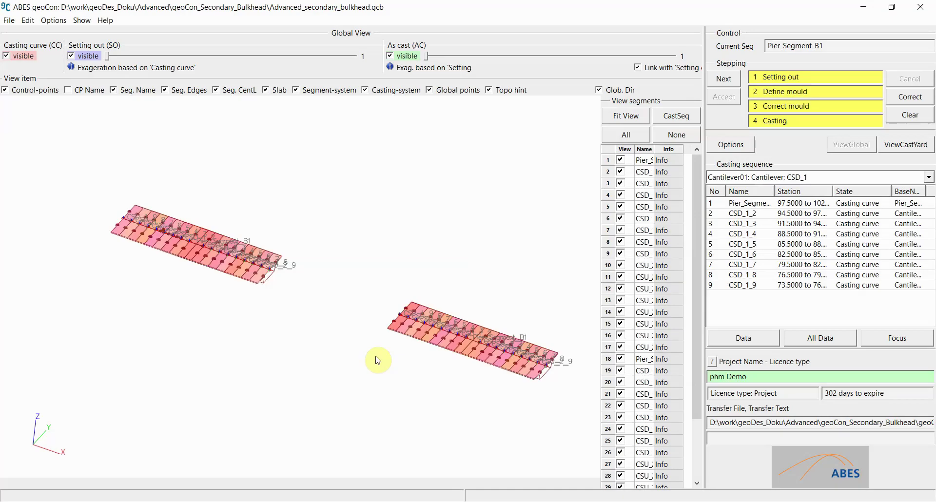
Step: Set out Pier_Segment_B1 in the Cantilever01 CSD_1 casting sequence, casting down with the casting system at station 97.5000
left_click_drag(327, 336, 313, 367)
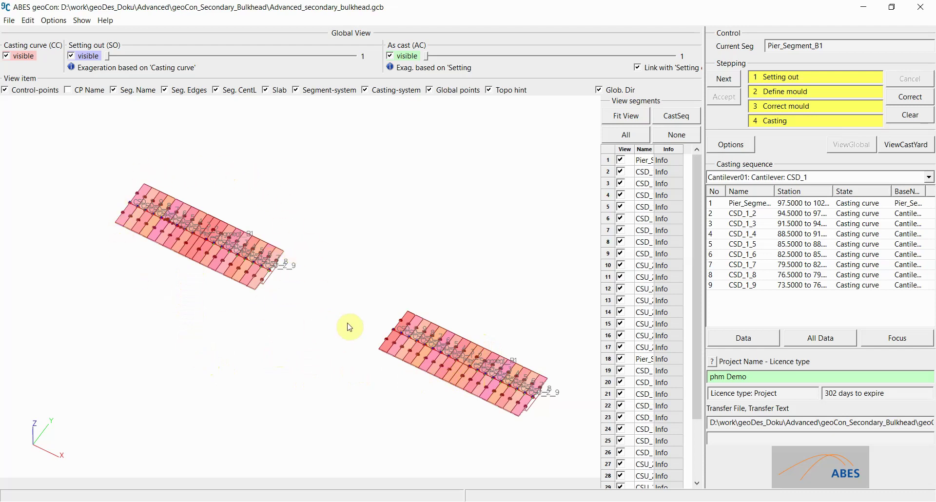
left_click(810, 179)
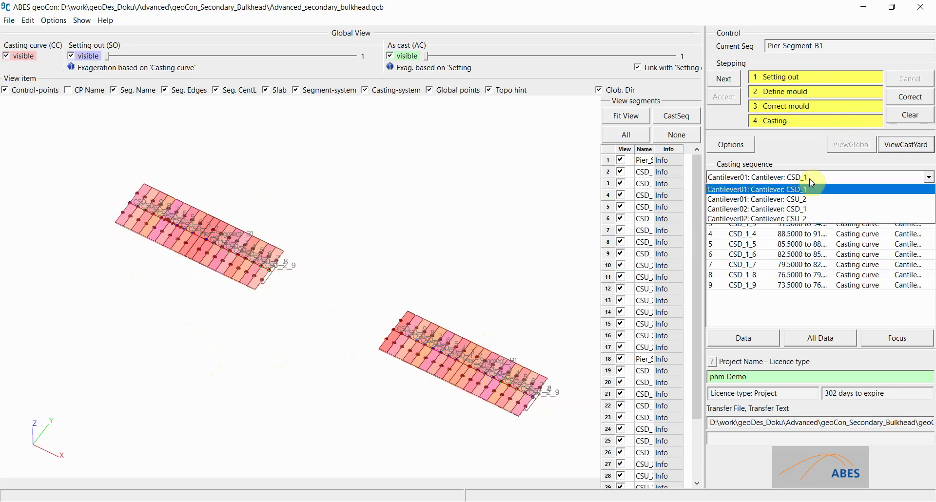
left_click(809, 188)
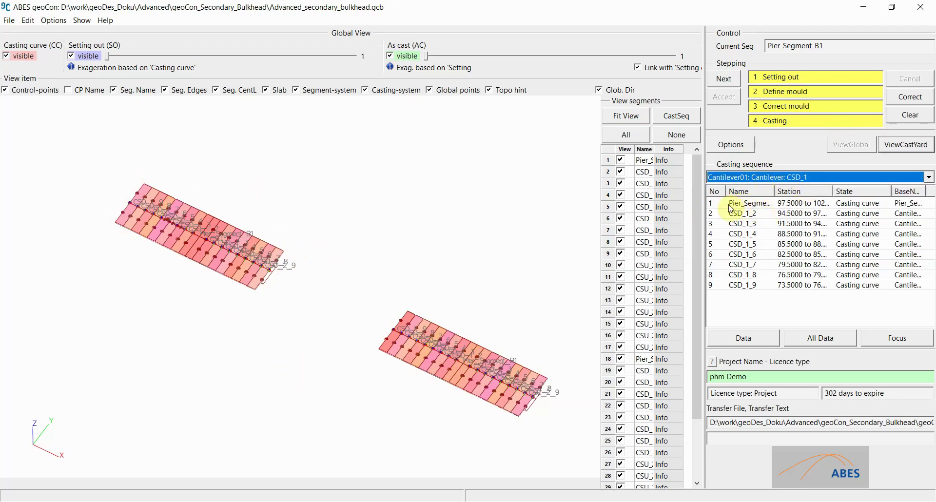
left_click(724, 84)
left_click(724, 86)
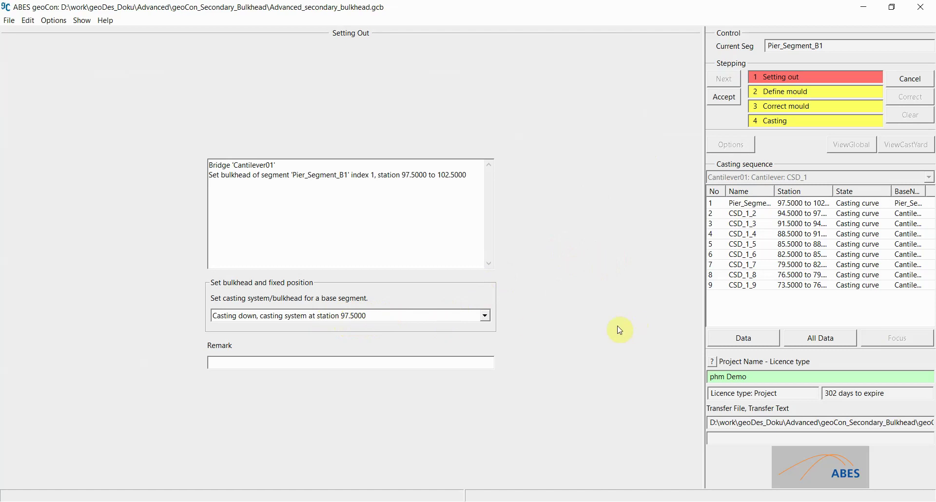
left_click(724, 97)
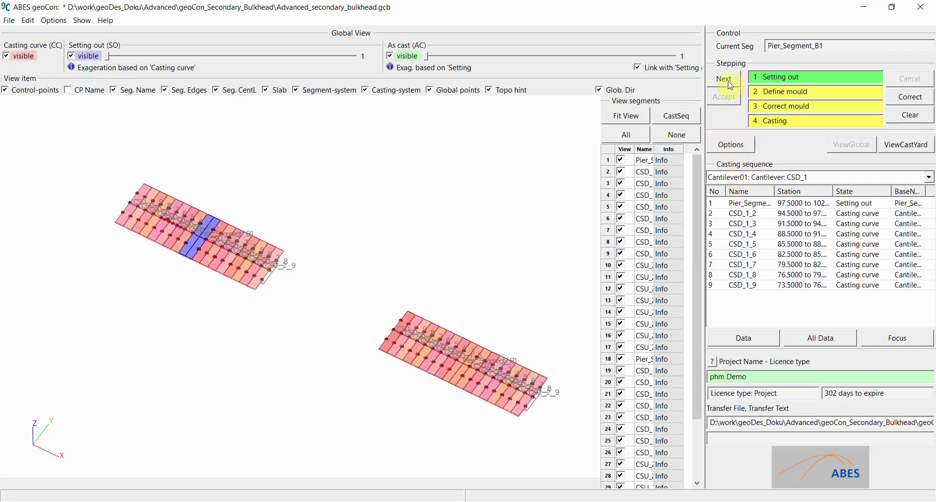
Step: Begin the mould definition for Pier_Segment_B1 and set its cross-fall rotation to ByCp using control points A_Sub1 and C_Sub1
left_click(724, 79)
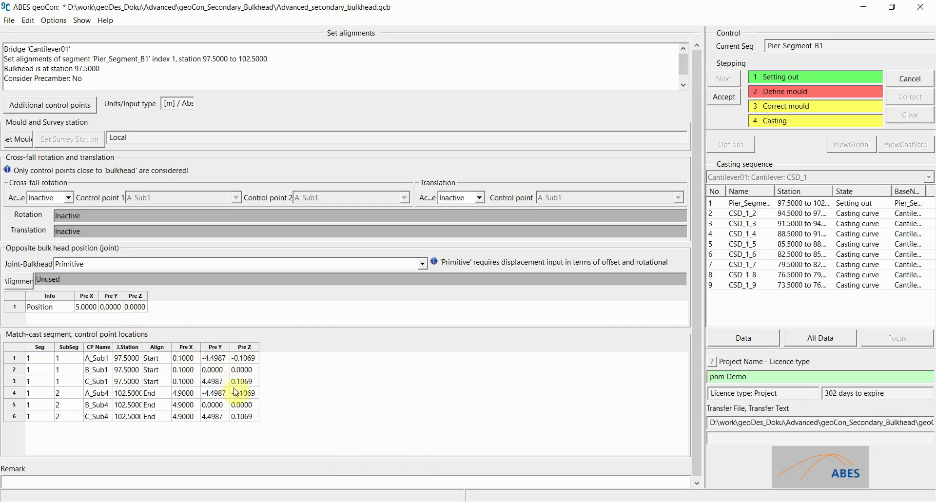
left_click(51, 197)
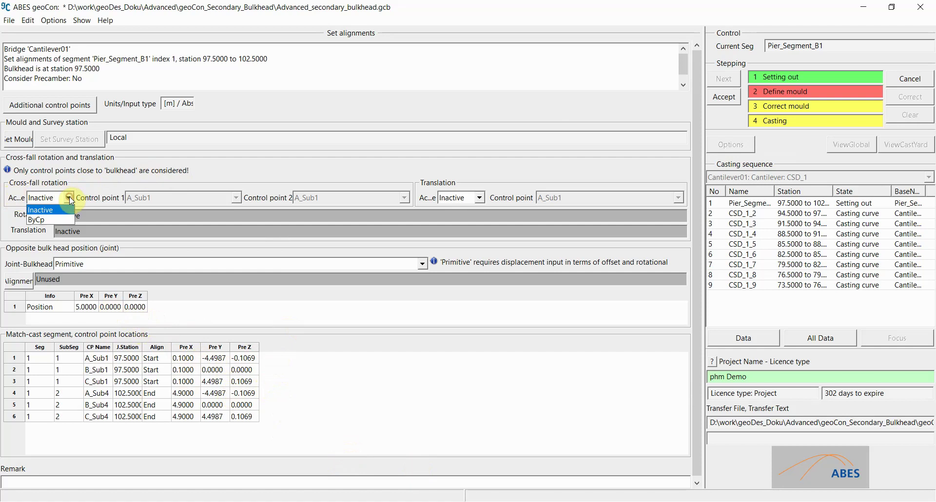
left_click(56, 220)
left_click(405, 198)
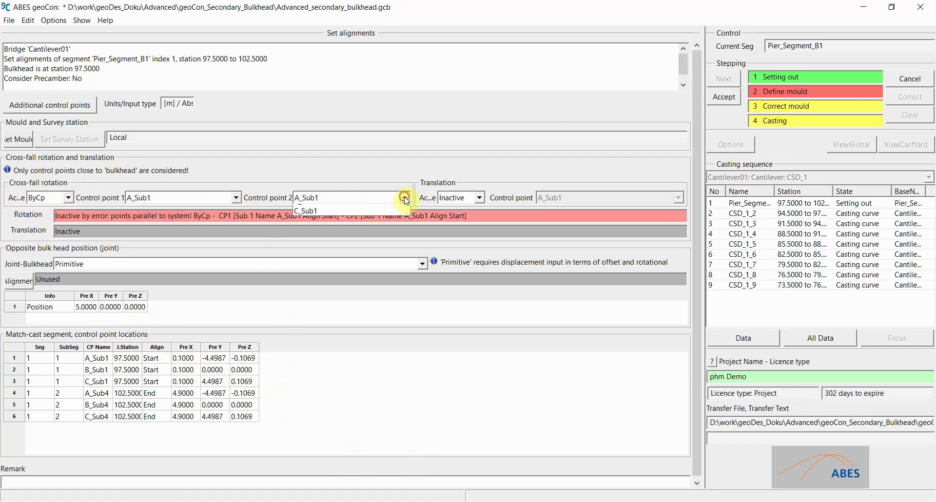
left_click(380, 224)
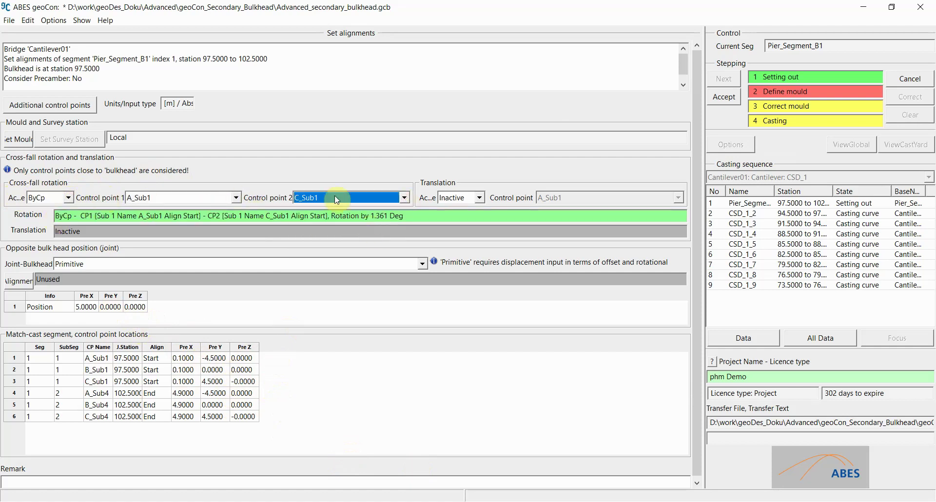
Step: Set the translation to ByCp at control point B_Sub1 and accept the mould definition
left_click(480, 199)
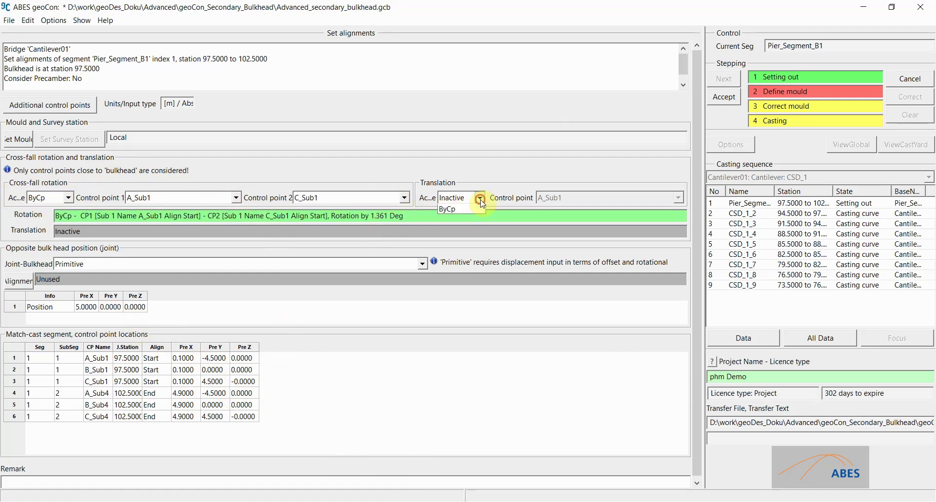
left_click(464, 220)
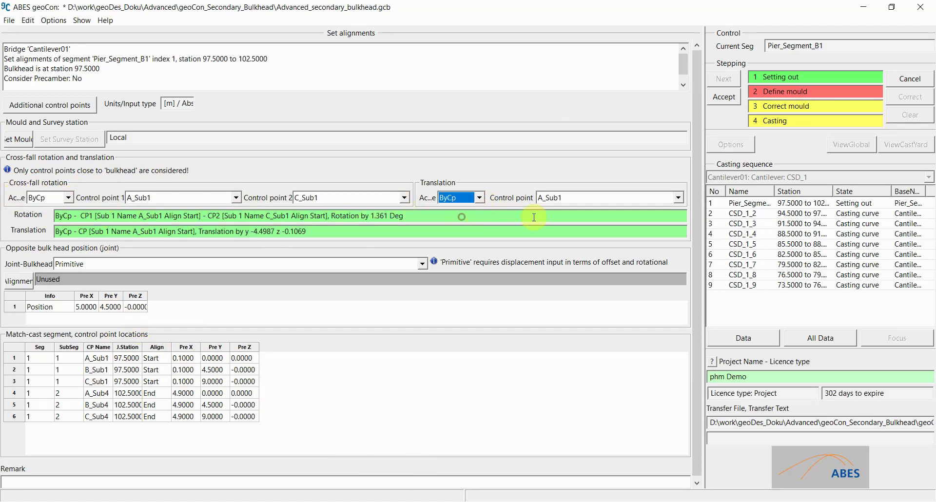
left_click(634, 199)
left_click(630, 220)
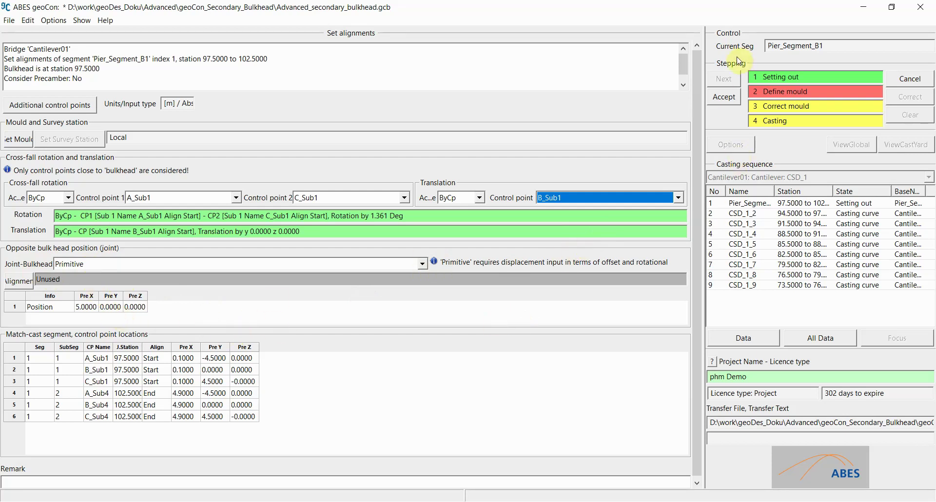
left_click(725, 97)
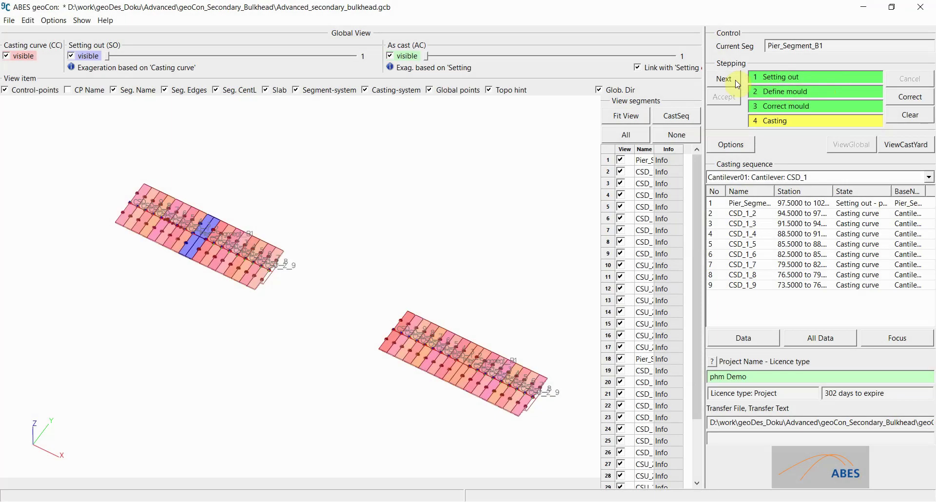
Step: Examine the casting step's control point locations, opposite bulkhead position and Alfa, Beta and Gamma fields, then cancel the step
left_click(729, 82)
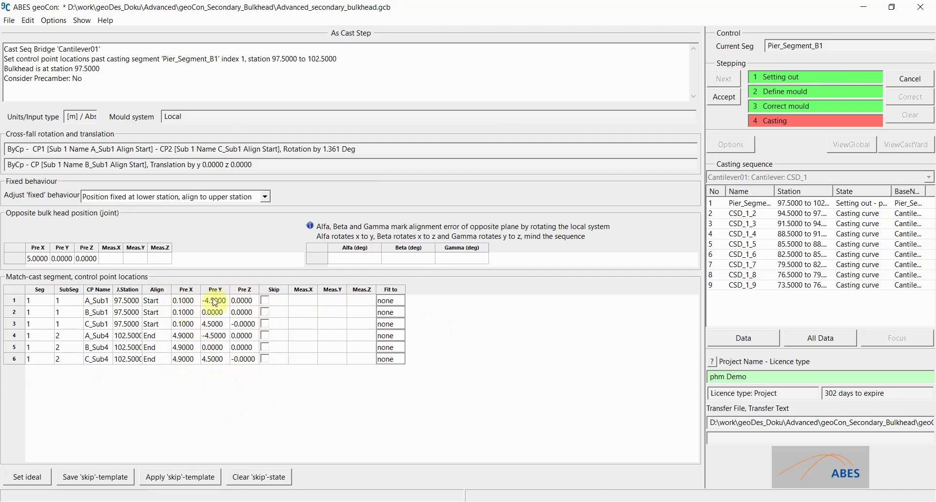
left_click_drag(178, 301, 242, 386)
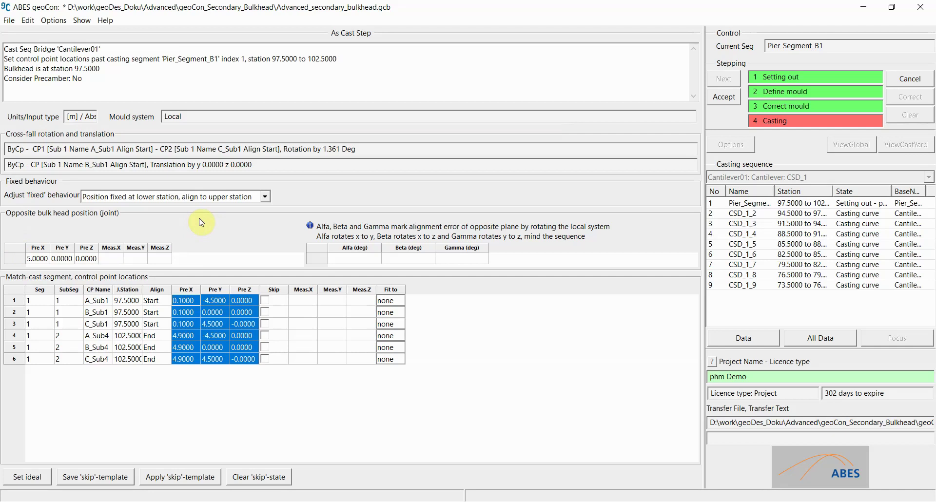
left_click_drag(33, 262, 100, 268)
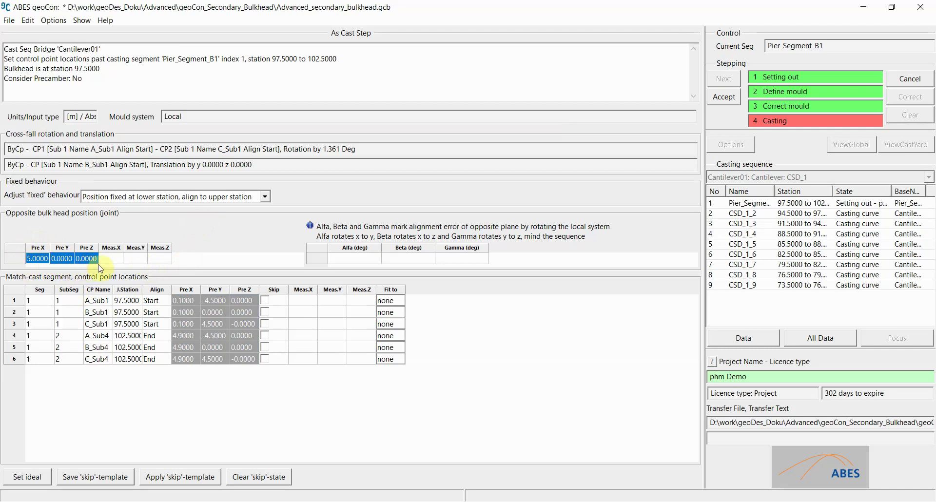
left_click(351, 262)
left_click(409, 259)
left_click(456, 262)
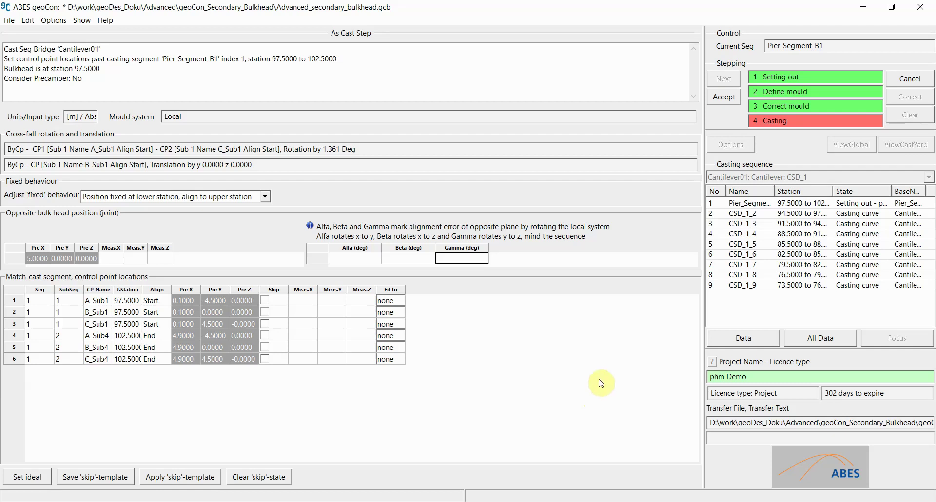
left_click(909, 79)
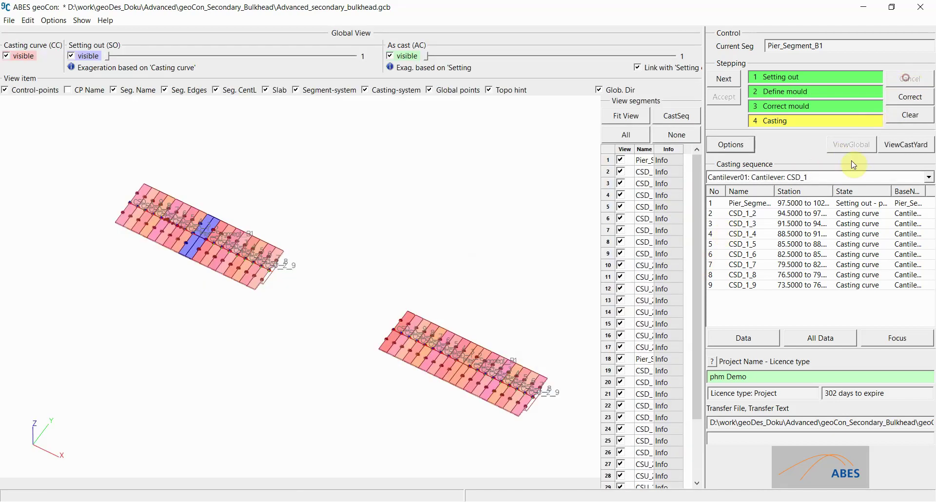
Step: Show the casting yard and open the secondary bulkhead Simple for editing in an enlarged dialog
left_click(905, 146)
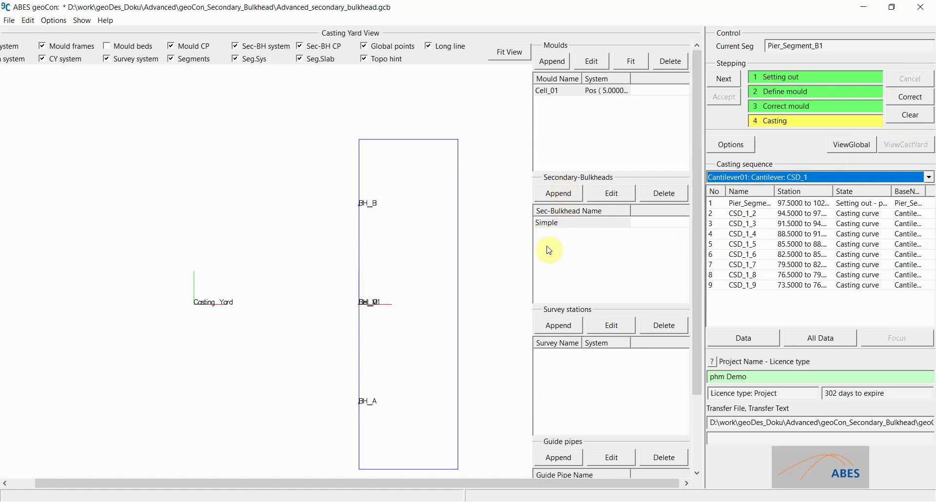
left_click(549, 250)
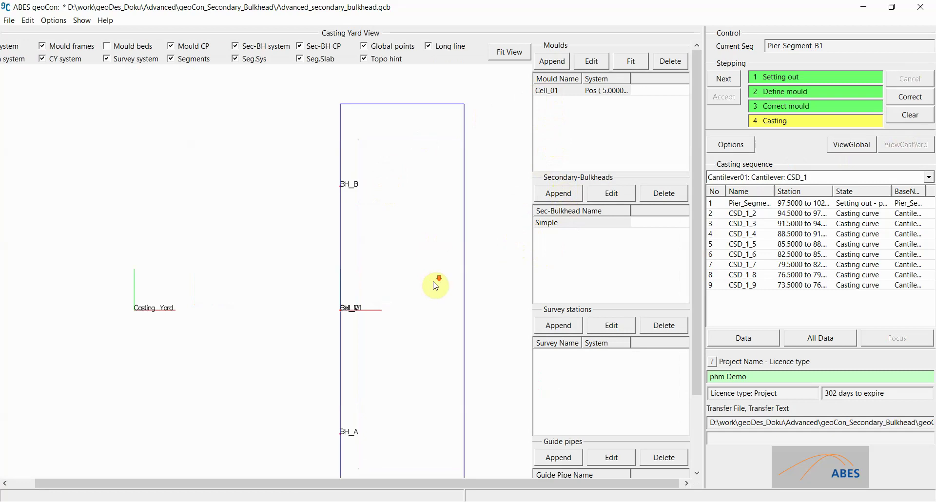
scroll(435, 286, "down", 3)
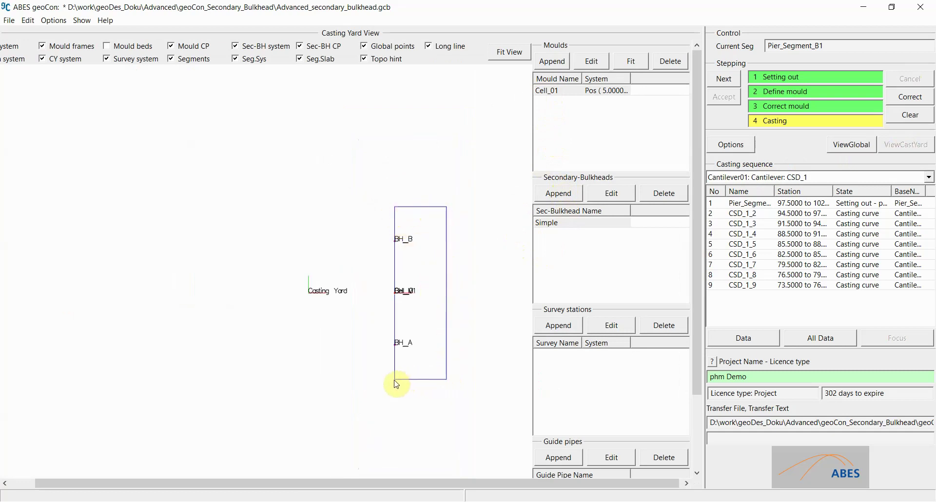
key("ctrl+s")
double_click(555, 228)
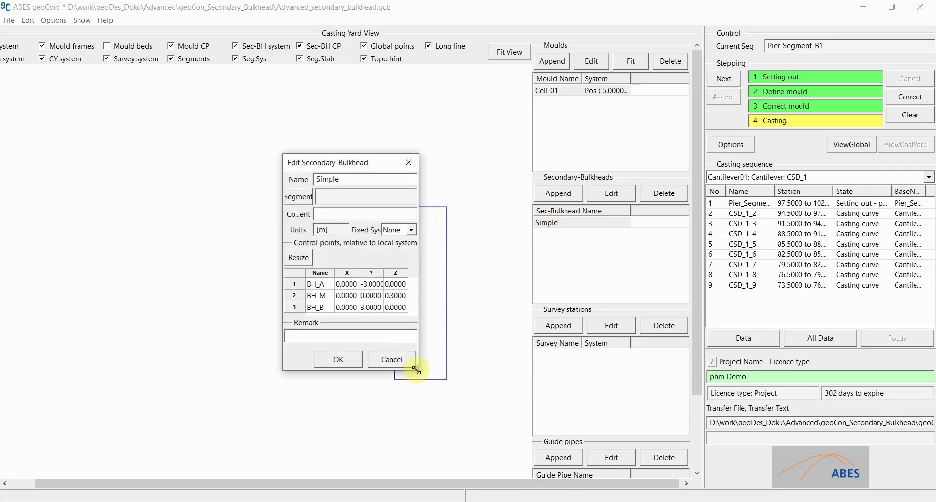
left_click_drag(415, 370, 497, 423)
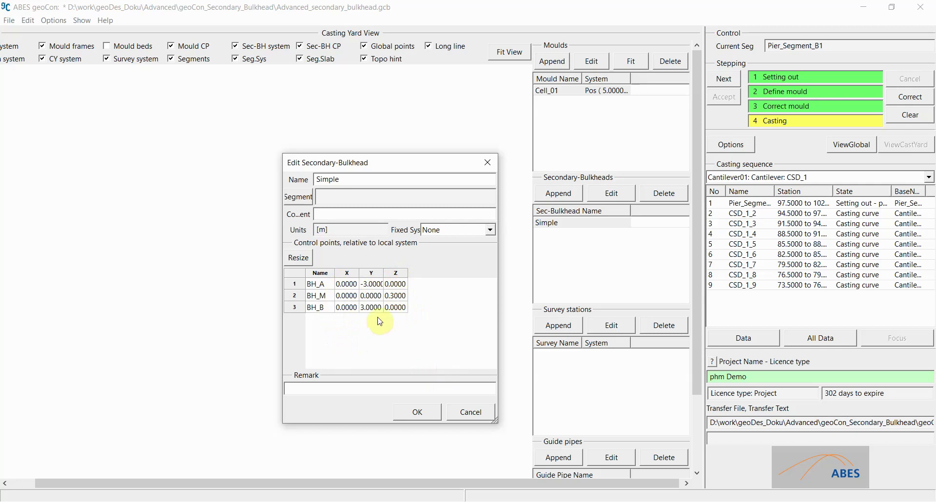
Step: Examine the X, Y and Z coordinates of the secondary bulkhead's control points BH_A, BH_M and BH_B
left_click_drag(349, 287, 351, 330)
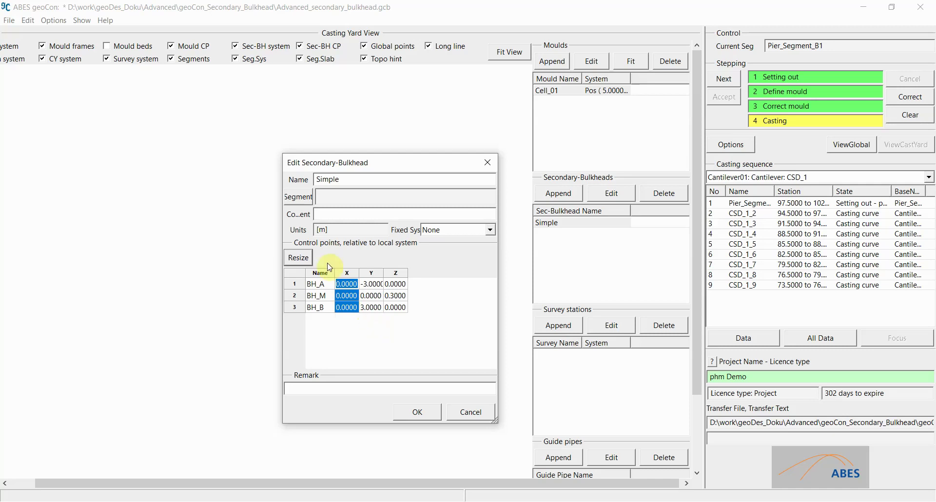
left_click(371, 284)
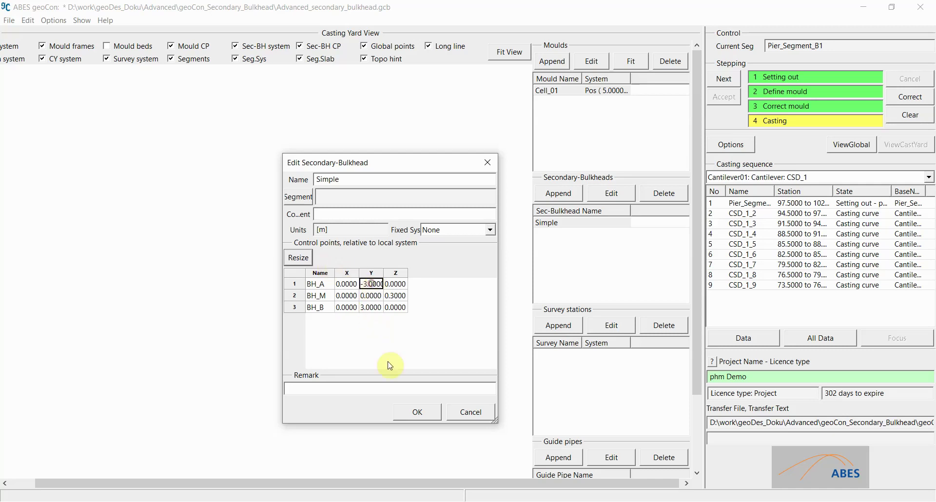
left_click(370, 310)
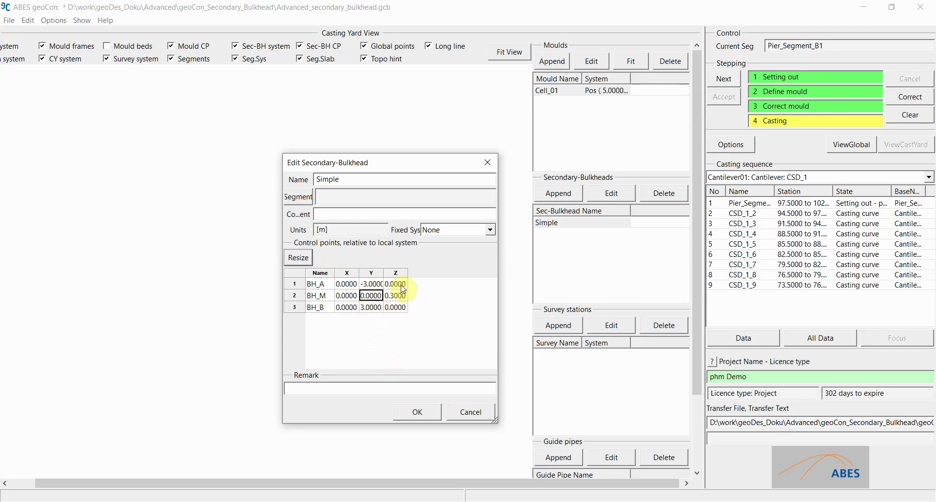
left_click_drag(317, 284, 396, 284)
left_click_drag(315, 308, 398, 311)
left_click(397, 309)
key("Up")
key("Up")
left_click(397, 308)
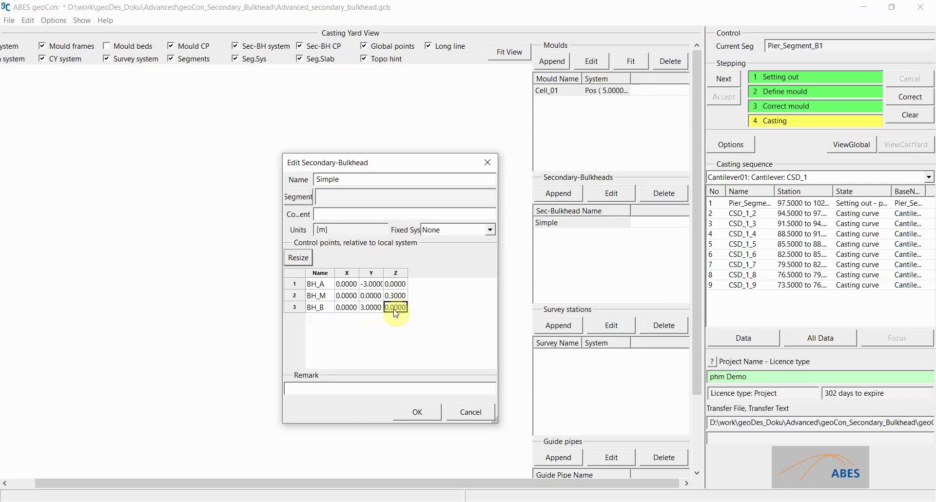
left_click_drag(313, 300, 388, 294)
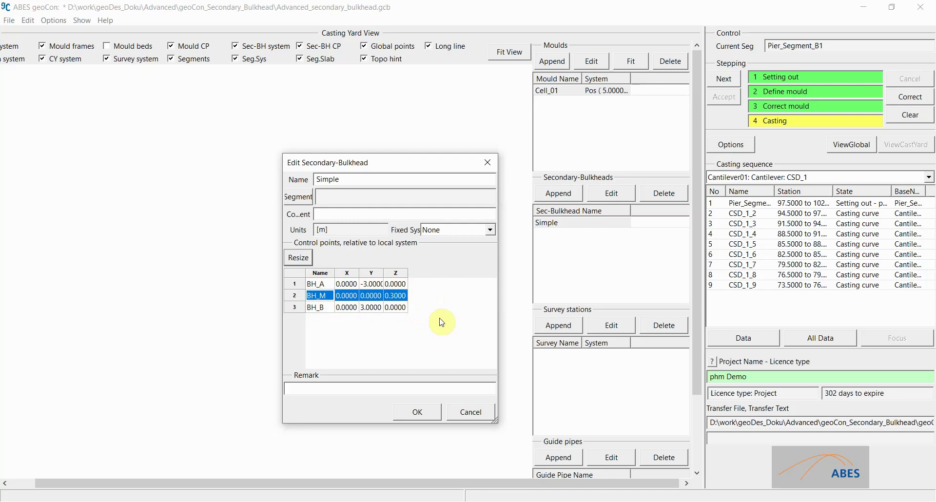
Step: Choose None as the fixed system of the secondary bulkhead Simple and accept its definition
left_click(490, 230)
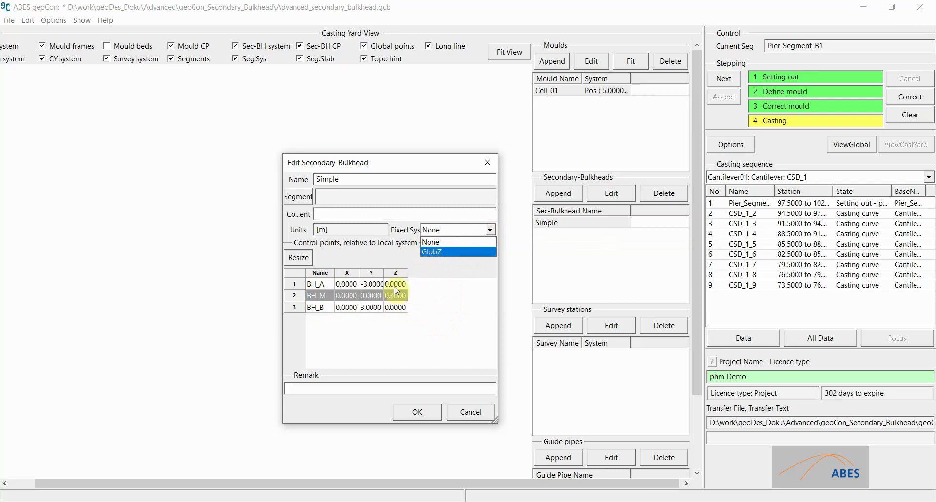
left_click(435, 245)
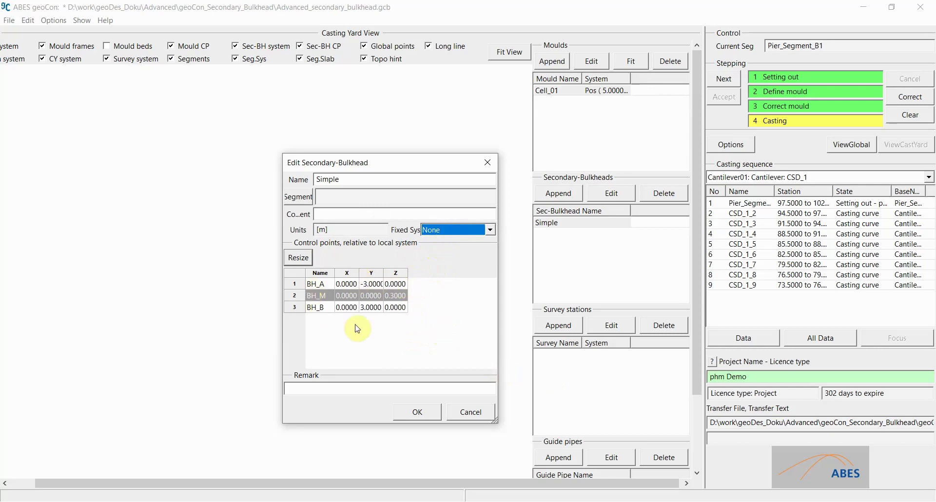
left_click(418, 412)
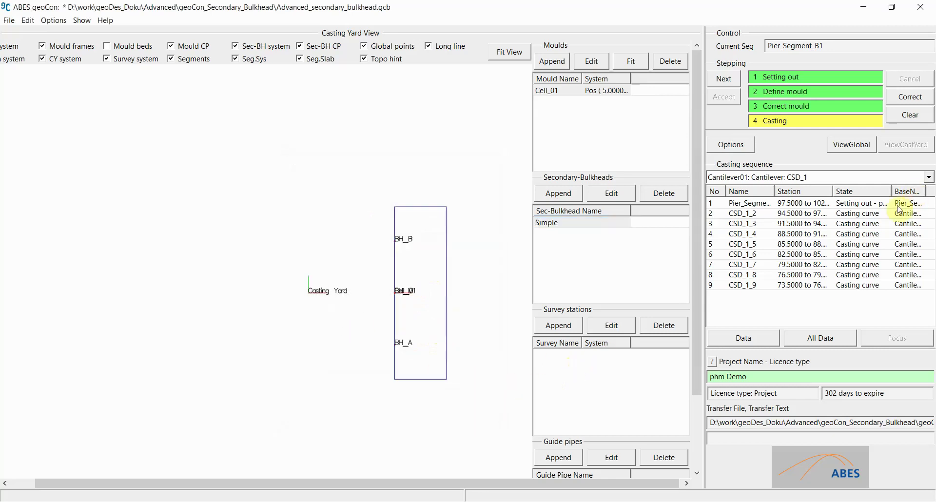
Step: Reopen the mould definition of Pier_Segment_B1 for correction, choose Simple as the joint bulkhead and review its control points
left_click(914, 97)
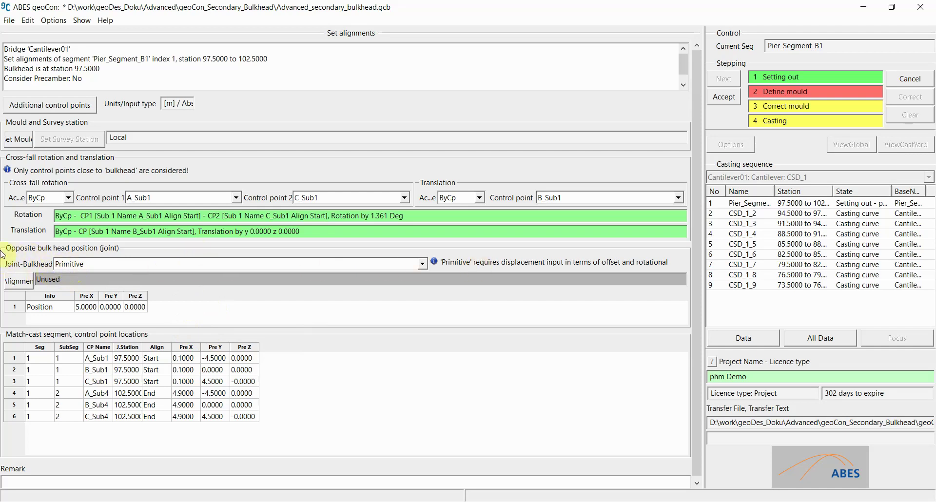
left_click(423, 264)
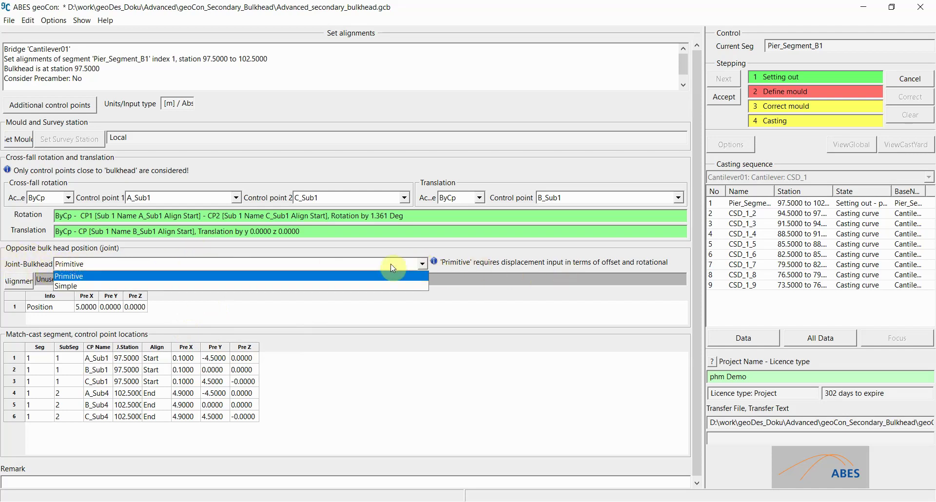
left_click(235, 286)
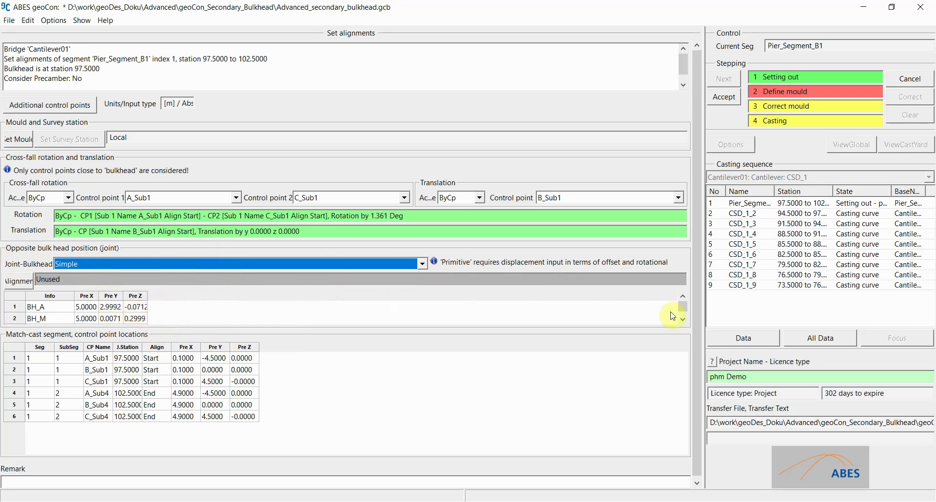
left_click(683, 321)
left_click(683, 320)
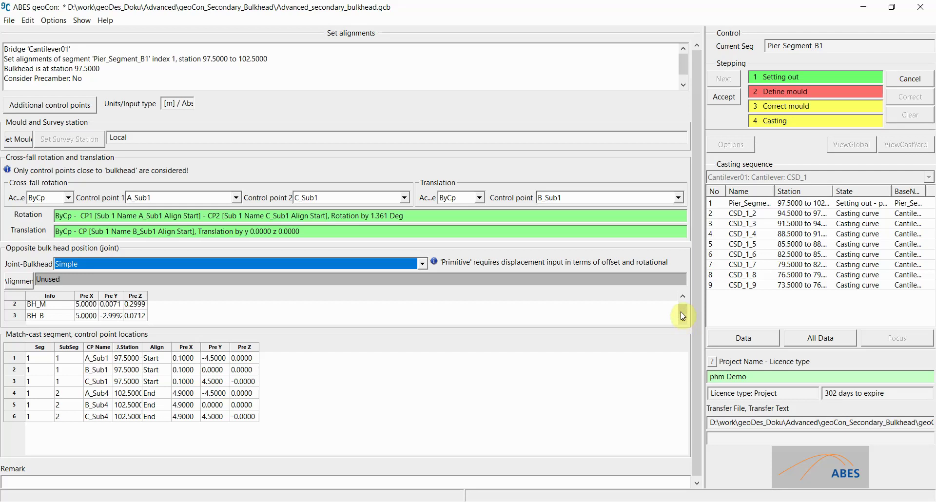
Step: Examine the Z coordinates of the joint bulkhead's control points BH_A, BH_M and BH_B in the unaligned state
left_click(683, 296)
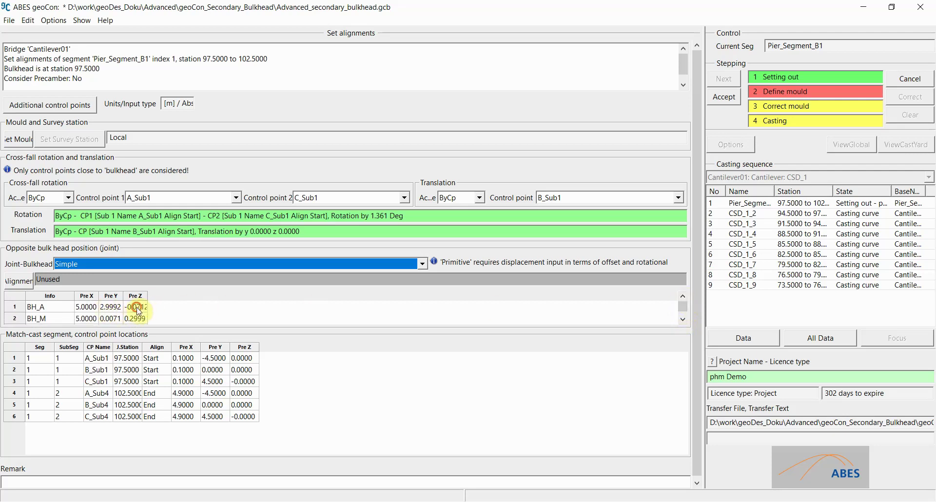
left_click(141, 311)
left_click(683, 321)
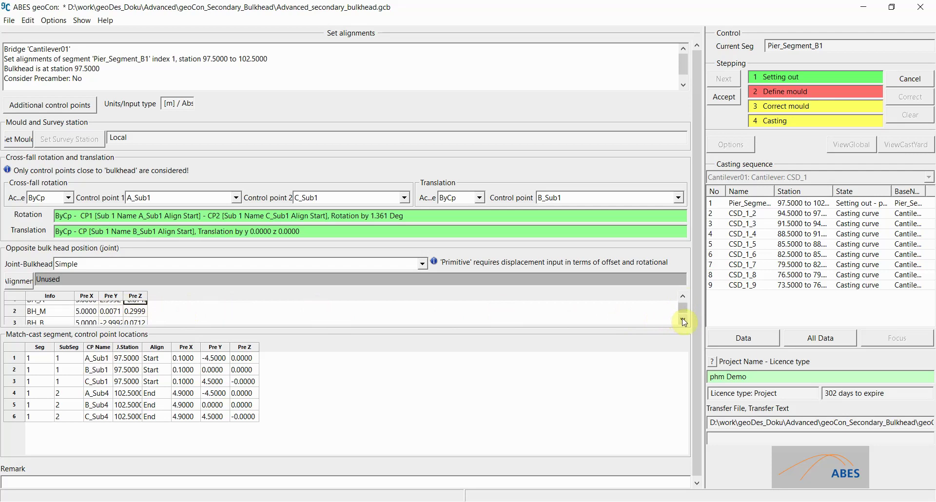
left_click(138, 315)
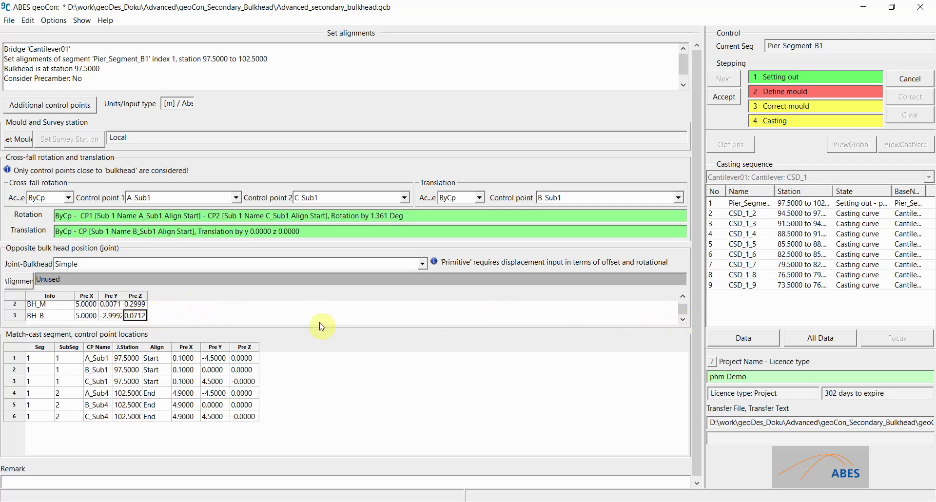
left_click(683, 297)
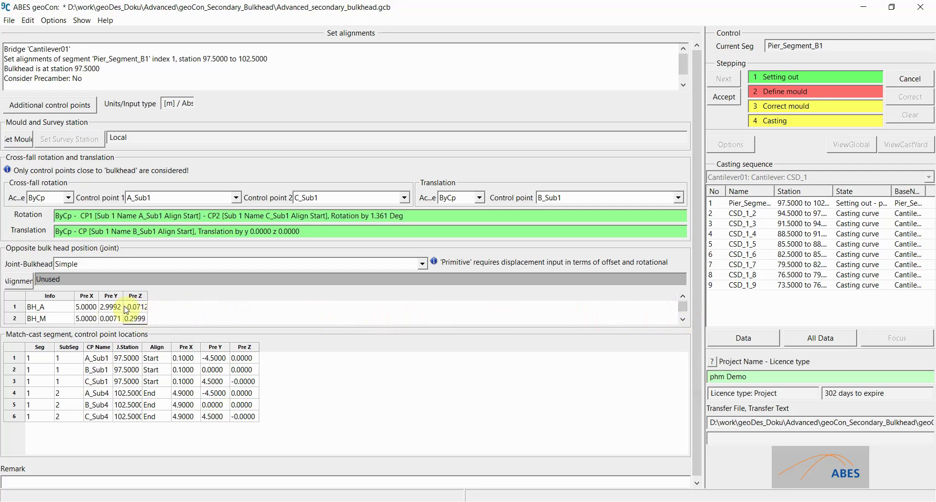
left_click(133, 308)
double_click(138, 312)
scroll(141, 312, "down", 1)
left_click(137, 317)
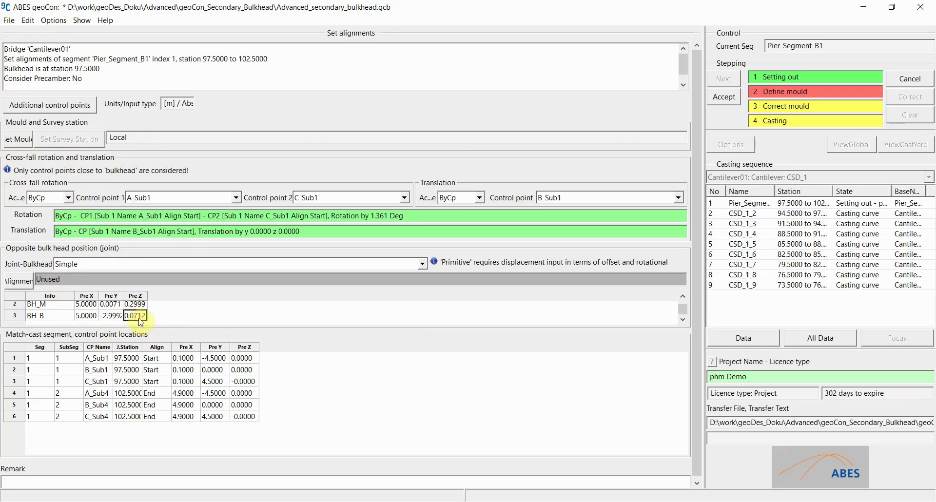
scroll(141, 322, "up", 1)
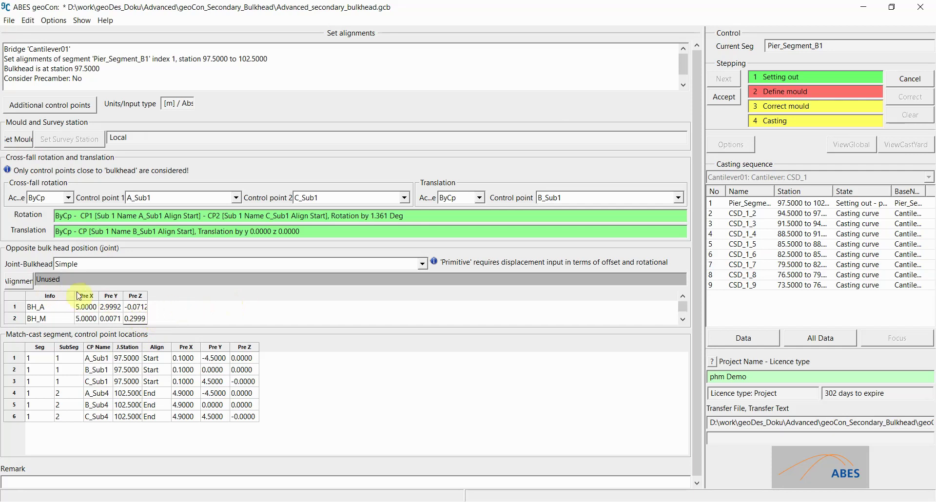
Step: Align the joint bulkhead with cross-fall rotation type Rotate by control points A_Sub4 and C_Sub4, leaving translation Inactive
left_click(19, 284)
left_click(289, 229)
left_click(275, 251)
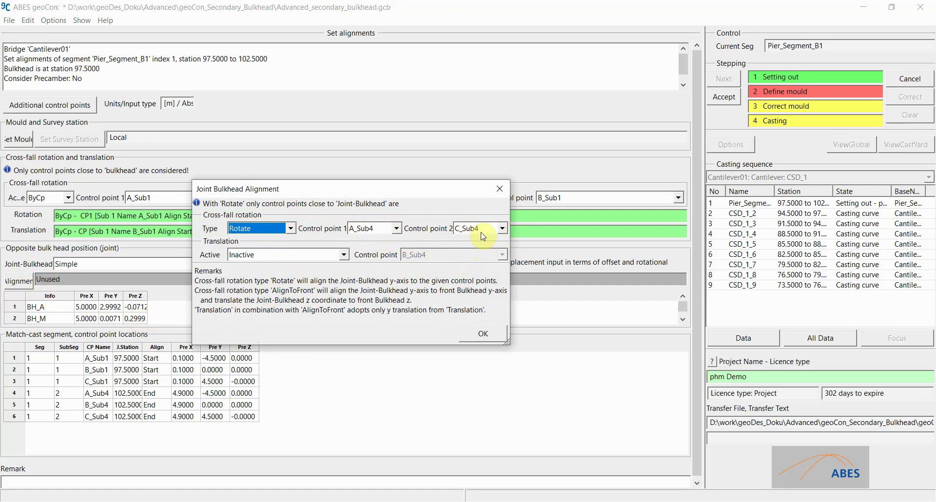
left_click(338, 256)
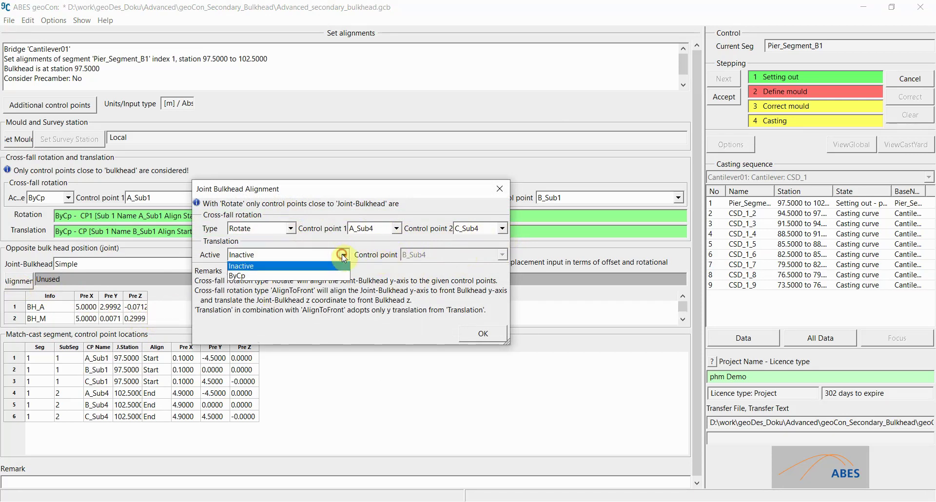
left_click(270, 259)
left_click(492, 333)
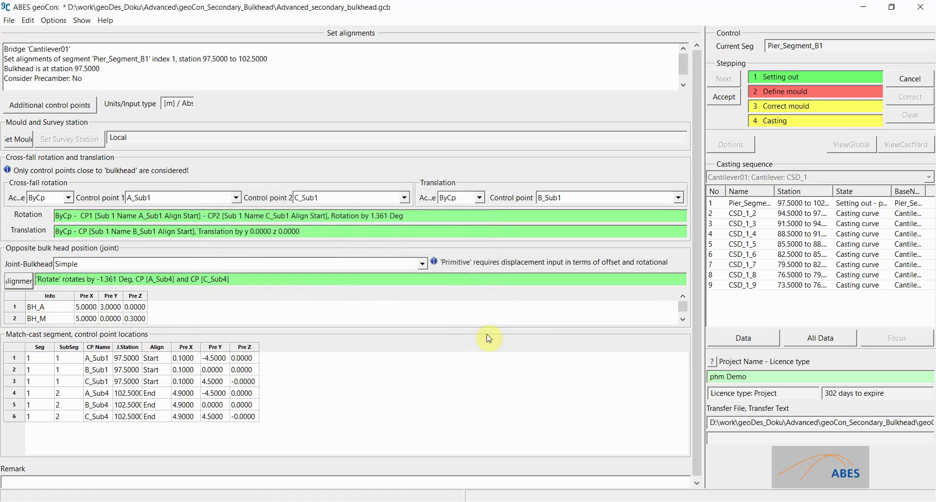
Step: Check the rotated joint bulkhead's control point coordinates for BH_A, BH_M and BH_B
left_click(141, 310)
scroll(143, 310, "down", 1)
left_click(142, 317)
scroll(142, 317, "up", 1)
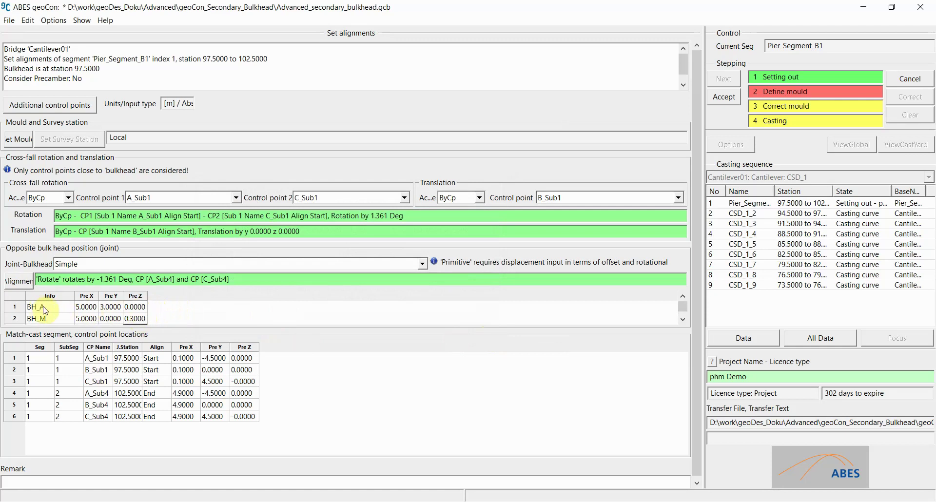
scroll(139, 312, "down", 1)
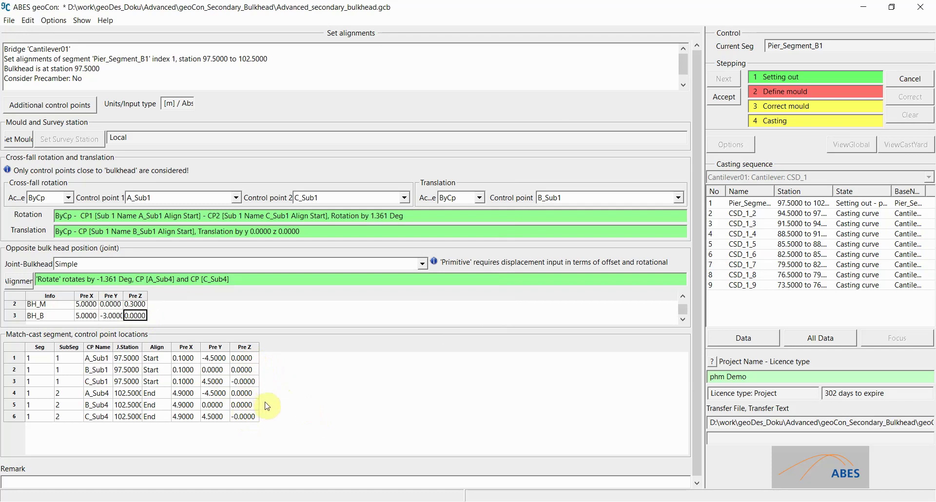
Step: Accept the mould definition of Pier_Segment_B1, then inspect the secondary bulkhead in its casting step and cancel that step
left_click(724, 97)
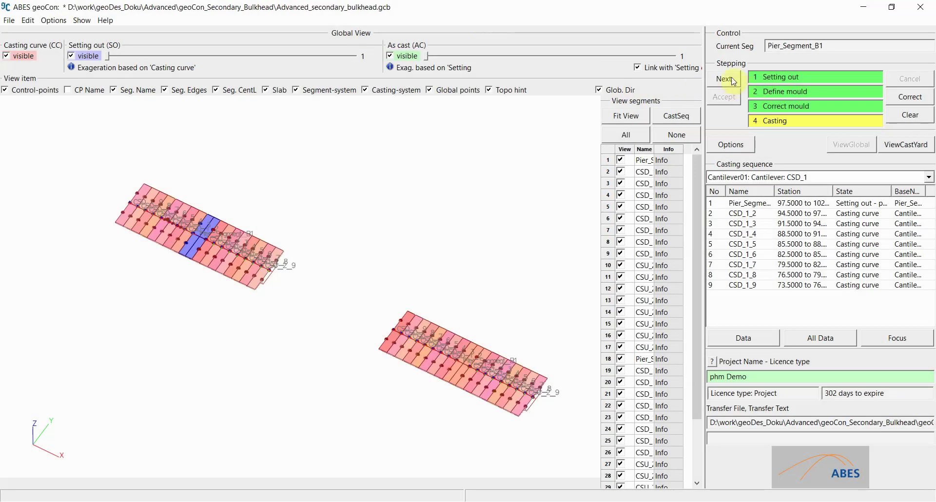
left_click(724, 80)
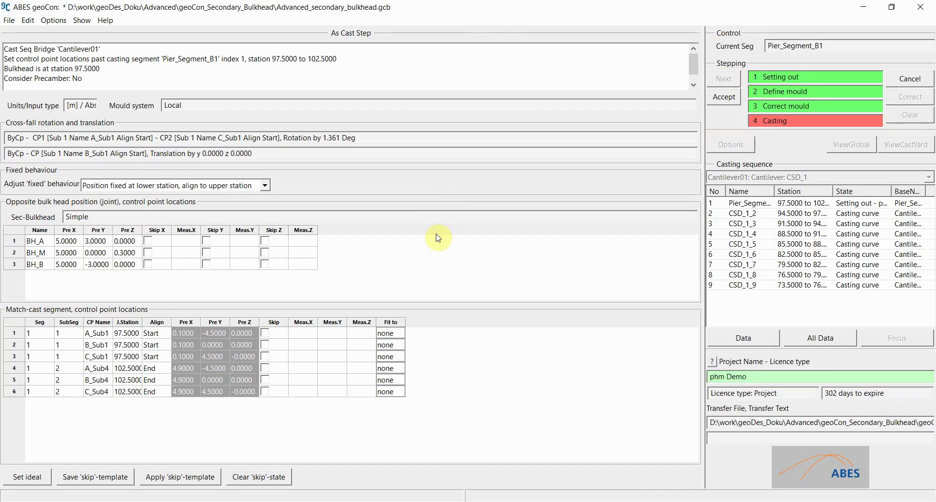
double_click(92, 216)
left_click(400, 219)
left_click(912, 82)
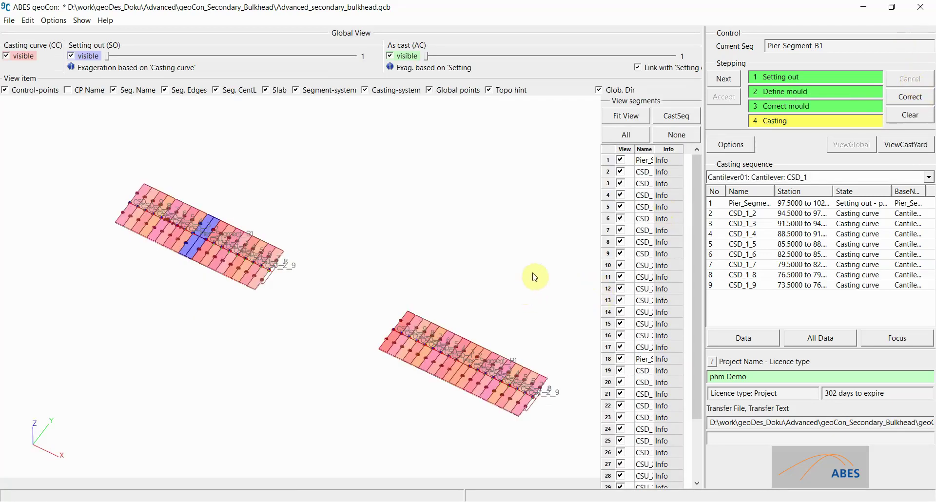
Step: Reopen the mould definition of Pier_Segment_B1 for correction, assign casting yard mould Cell_01 and accept the definition
left_click(900, 103)
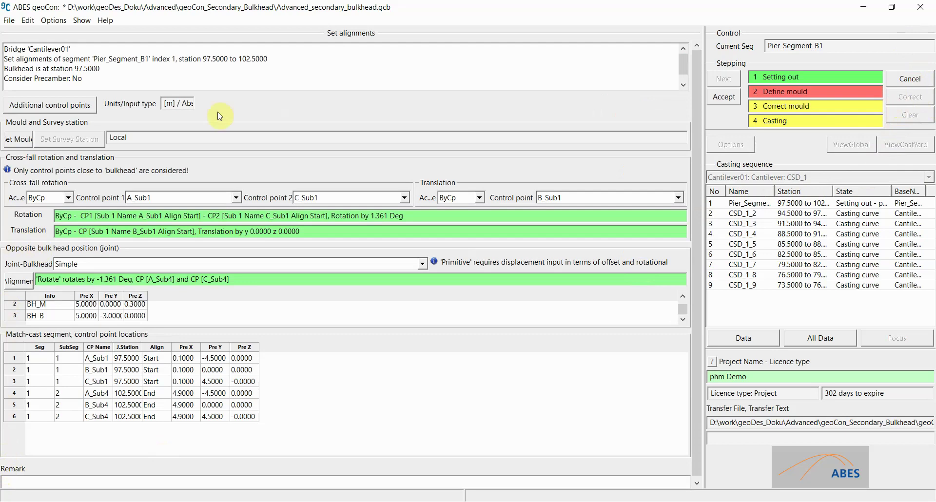
double_click(117, 137)
left_click(20, 142)
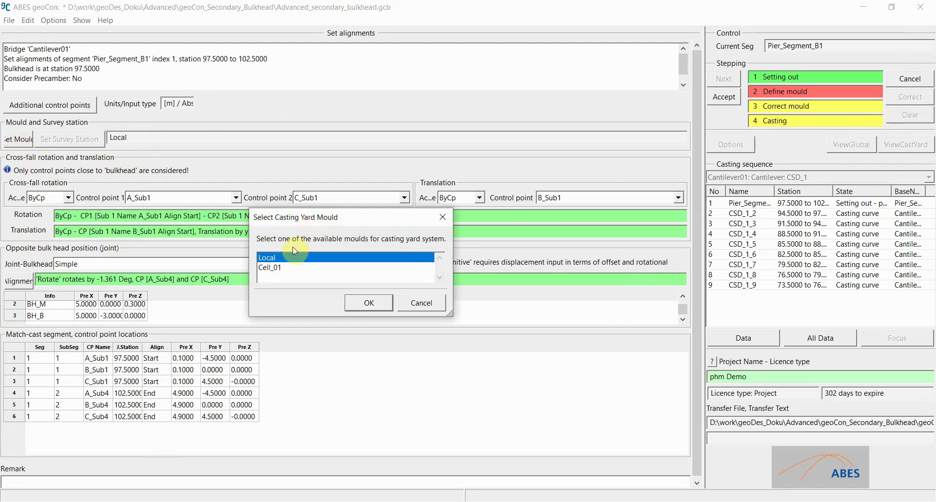
left_click(269, 269)
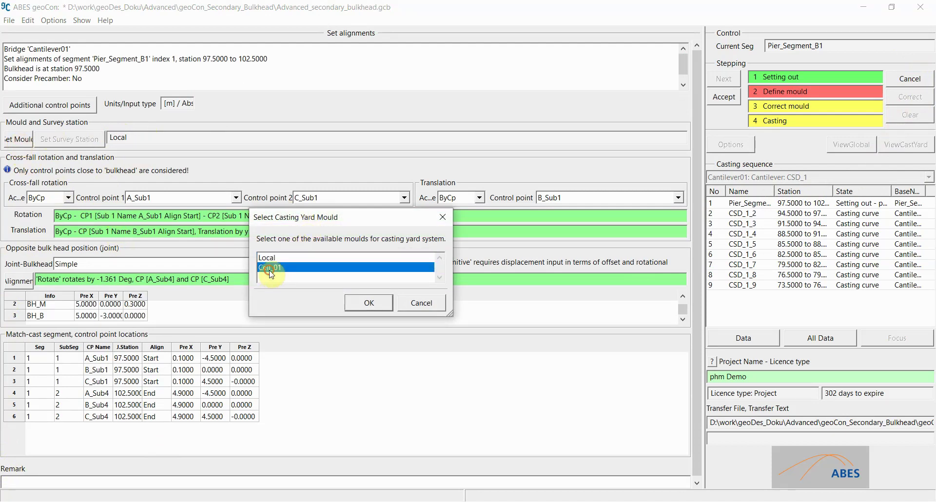
left_click(375, 305)
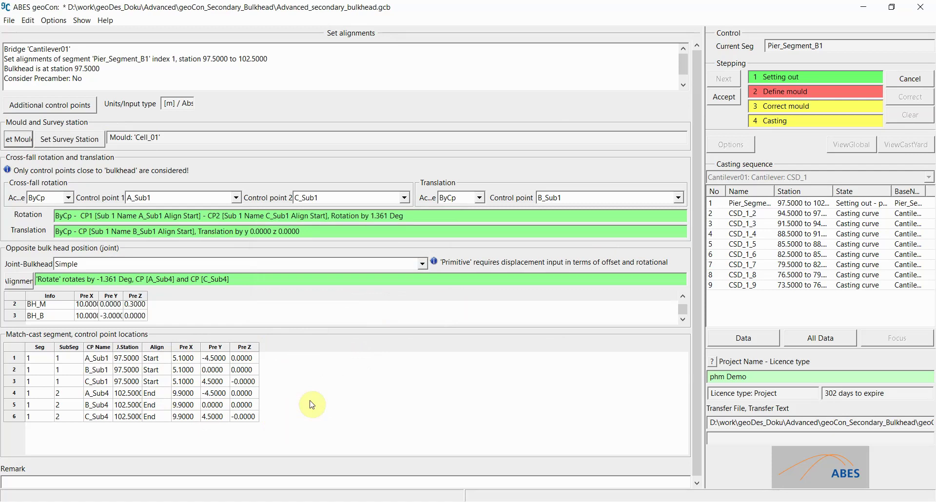
left_click_drag(179, 362, 240, 422)
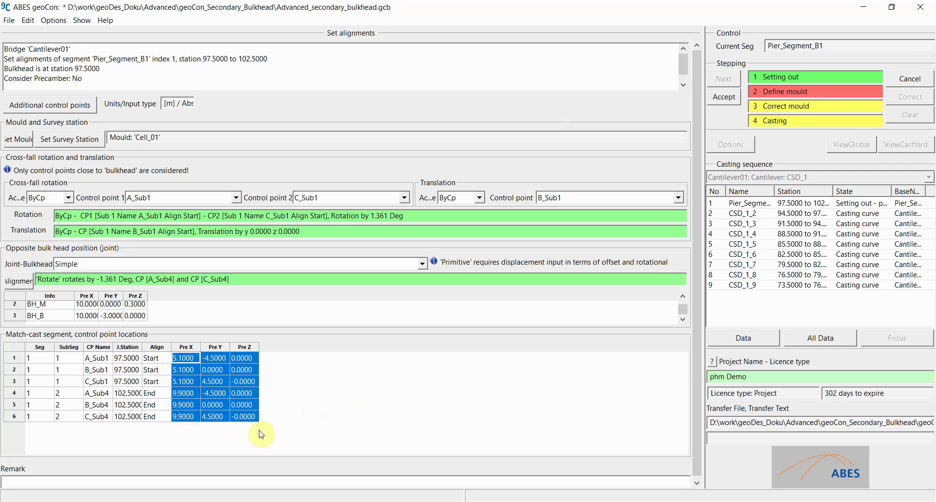
left_click(724, 96)
Step: Show the casting yard and set the visualisation of mould Cell_01 to length 5 and widths of 9 in y+ and y-
left_click(893, 147)
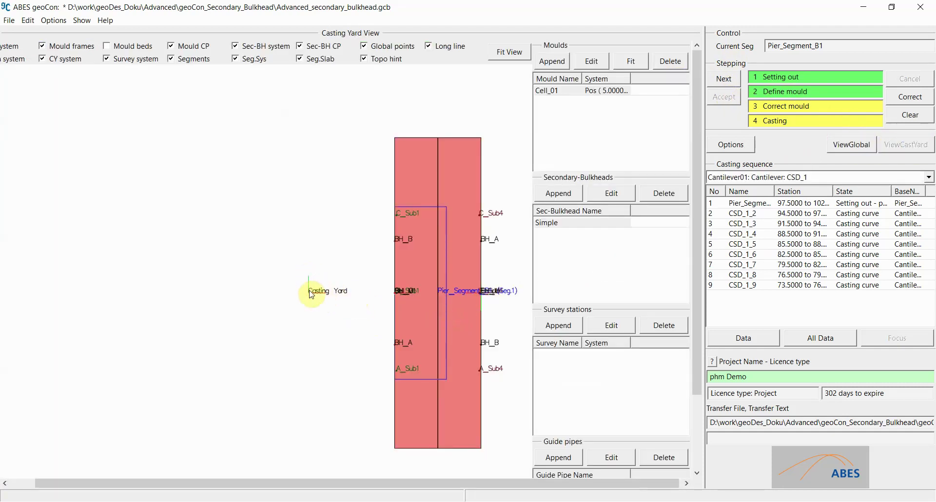
left_click(402, 210)
left_click(436, 310)
double_click(549, 101)
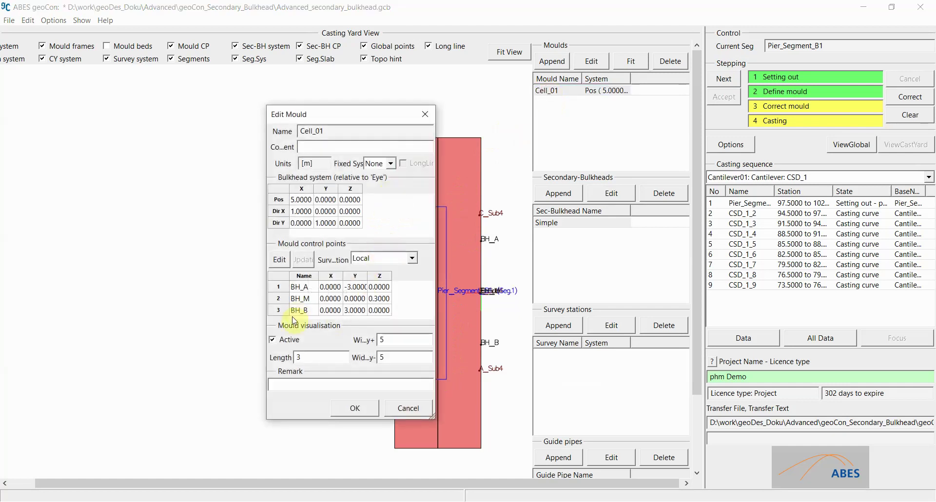
double_click(302, 357)
type("5")
double_click(390, 340)
type("9")
double_click(392, 358)
type("9")
left_click(361, 408)
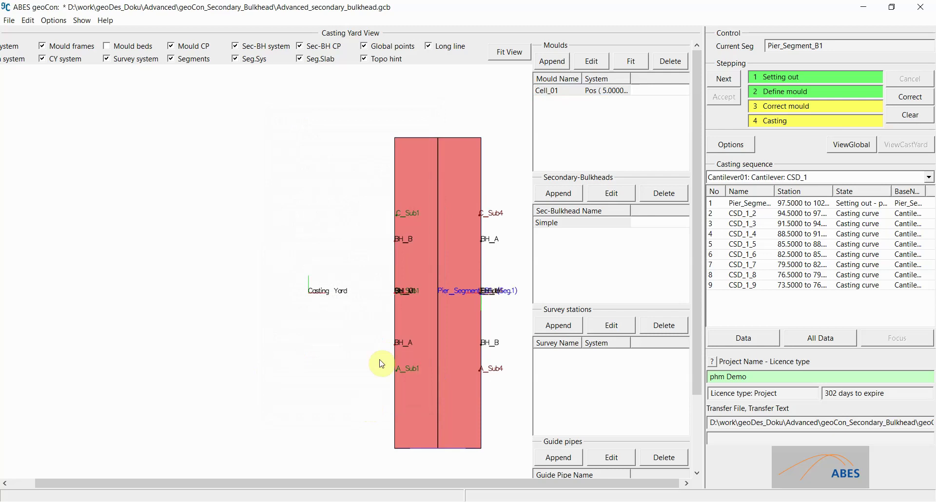
Step: Examine the mould and control points of Pier_Segment_B1 in the casting yard at close range
key("ctrl+s")
key("ctrl+s")
key("ctrl+s")
key("ctrl+s")
key("ctrl+s")
key("ctrl+s")
scroll(393, 220, "up", 4)
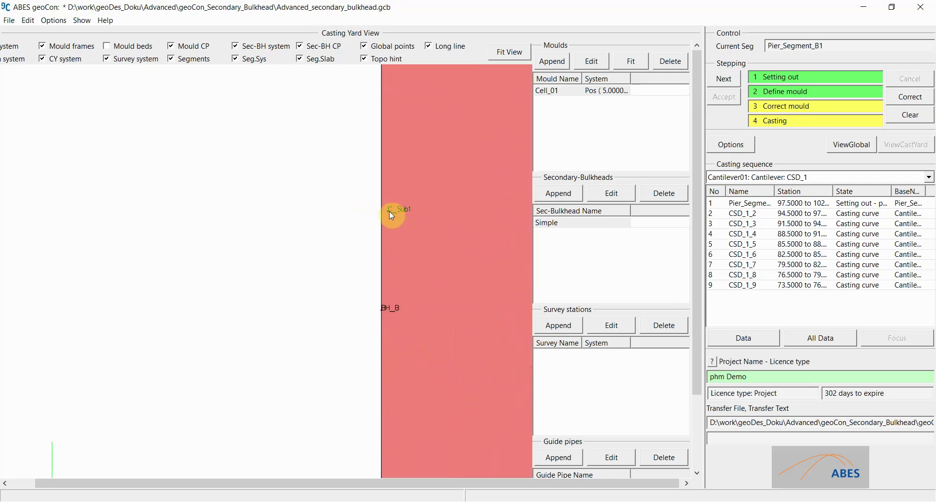
scroll(404, 251, "down", 4)
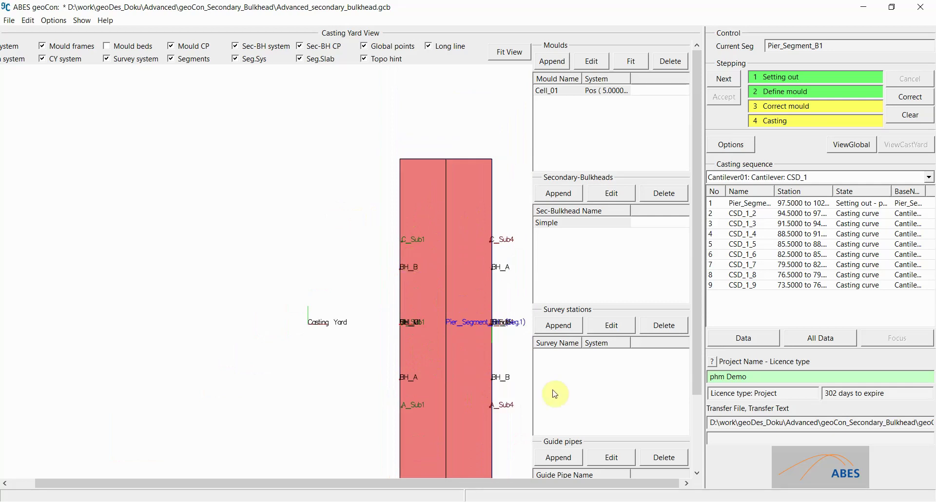
key("ctrl+s")
Step: Accept the mould correction of Pier_Segment_B1, open its casting step and check the assigned mould system
left_click(724, 79)
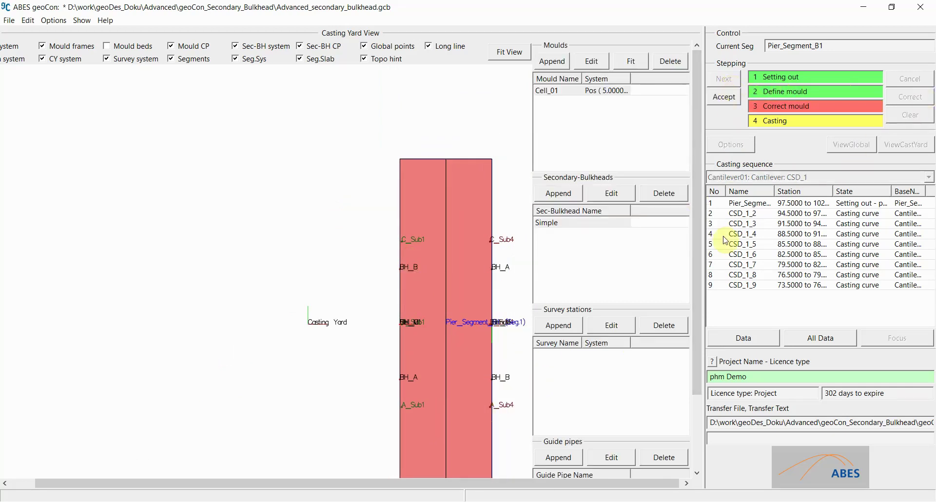
left_click(724, 96)
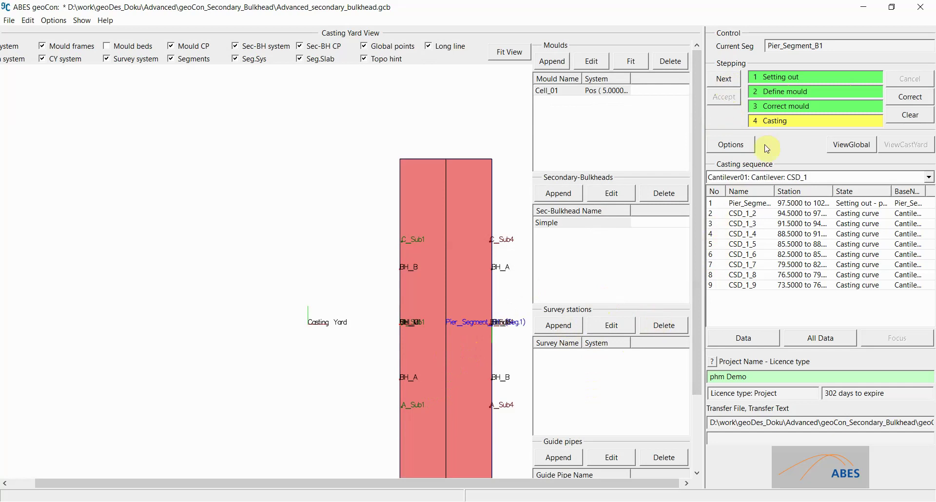
left_click(727, 79)
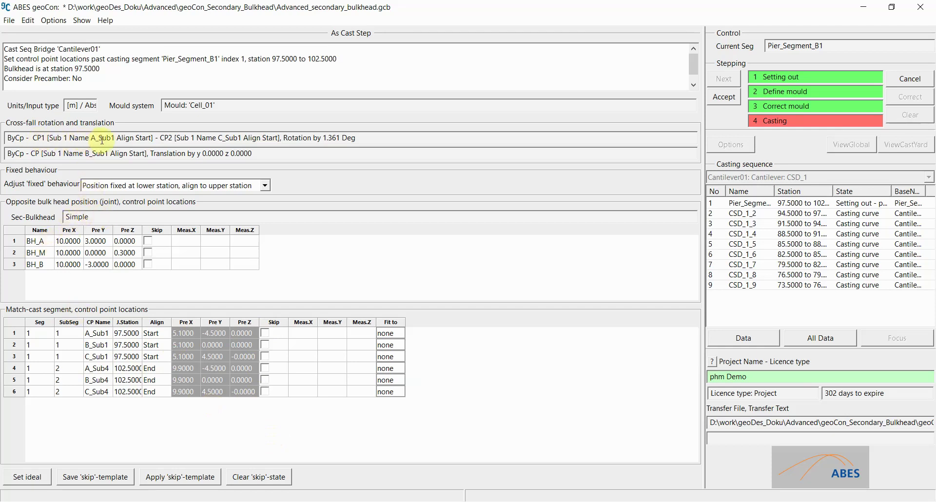
left_click_drag(239, 108, 157, 107)
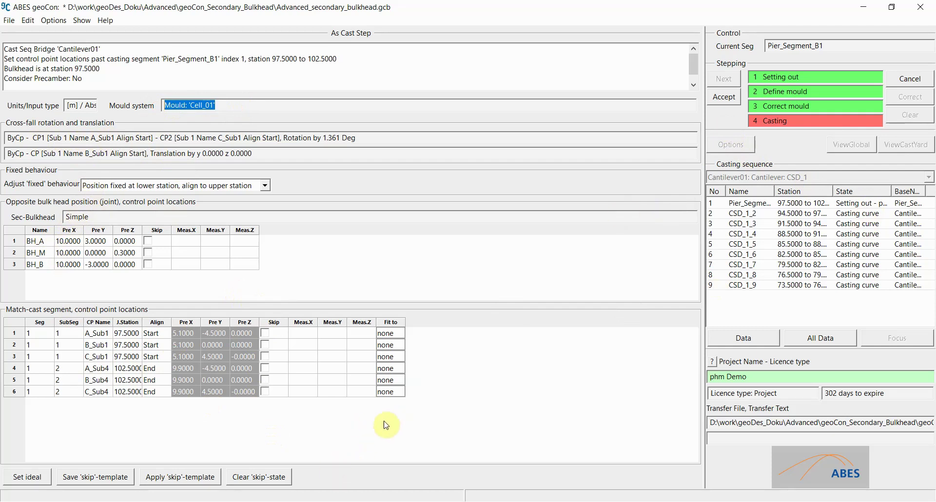
Step: Fill the measured coordinates of Pier_Segment_B1 and its secondary bulkhead with ideal values, then accept the casting and its fitting information
left_click(28, 480)
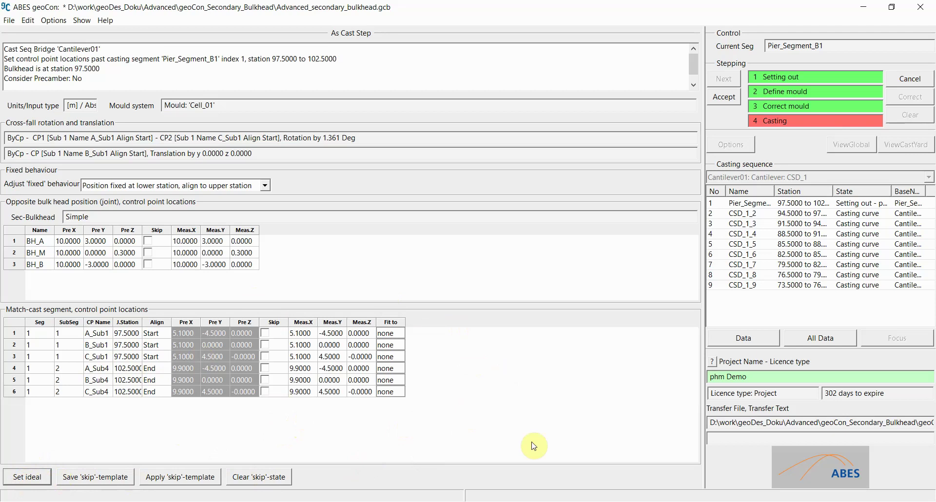
left_click(724, 97)
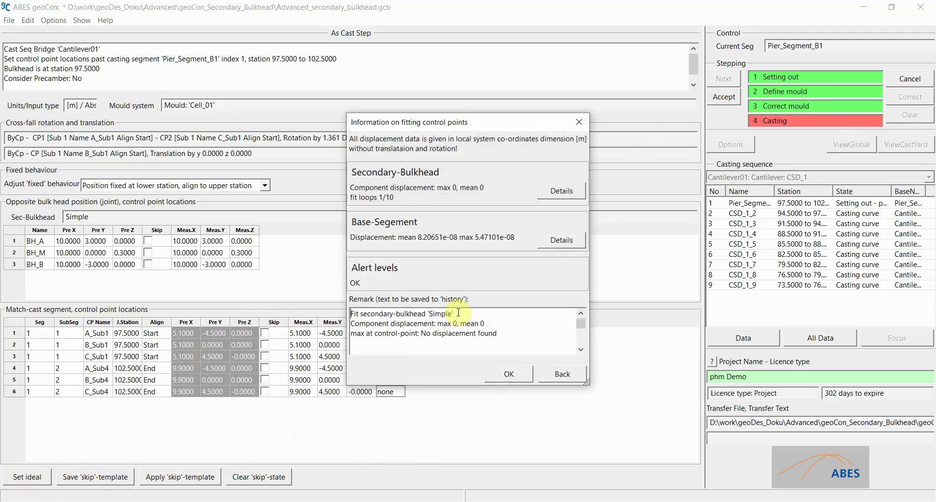
left_click(510, 375)
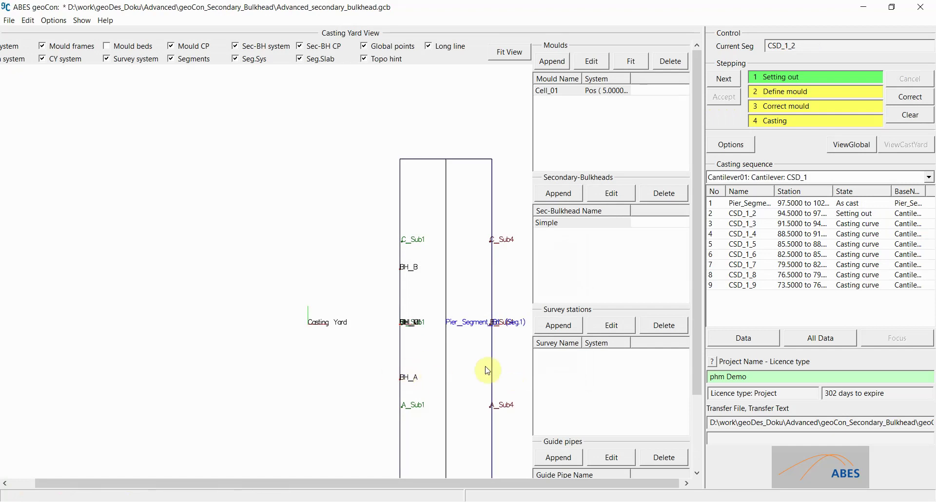
Step: Show the global view, switch the casting sequence to Cantilever02 and examine the segments of both cantilevers
left_click(853, 144)
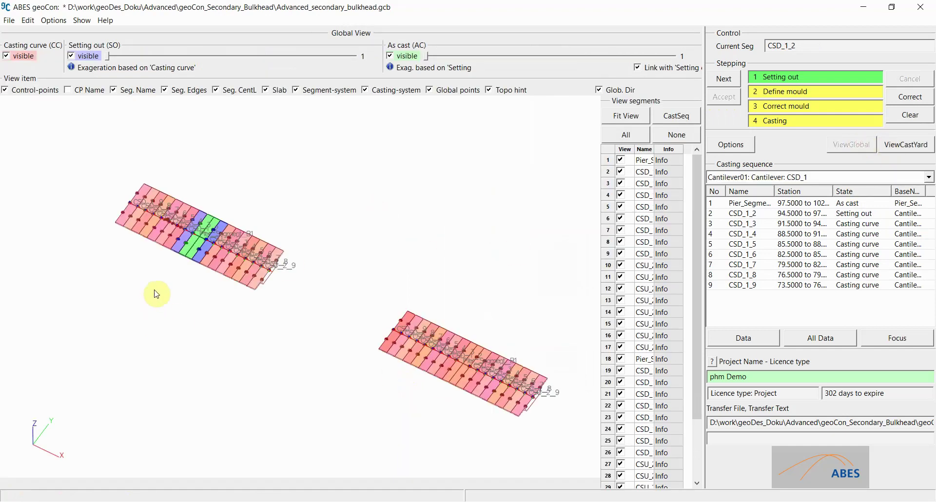
scroll(181, 254, "up", 5)
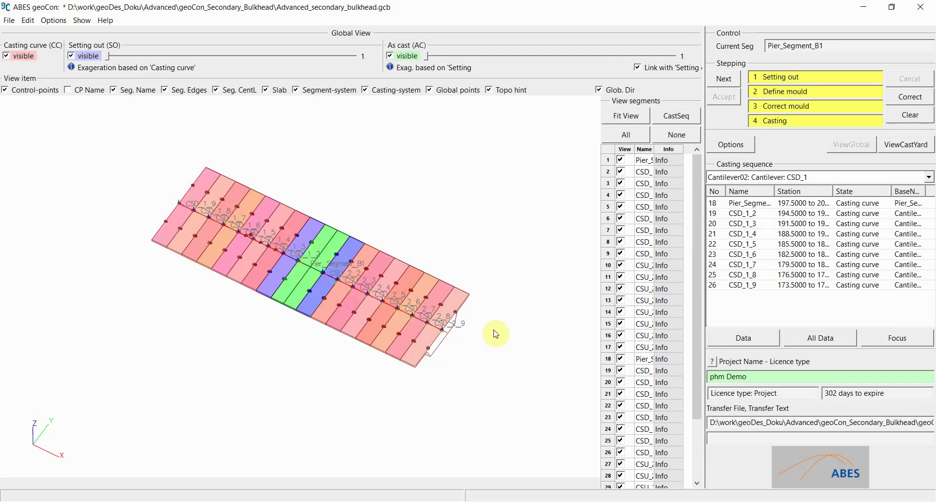
scroll(445, 334, "up", 2)
scroll(445, 333, "down", 3)
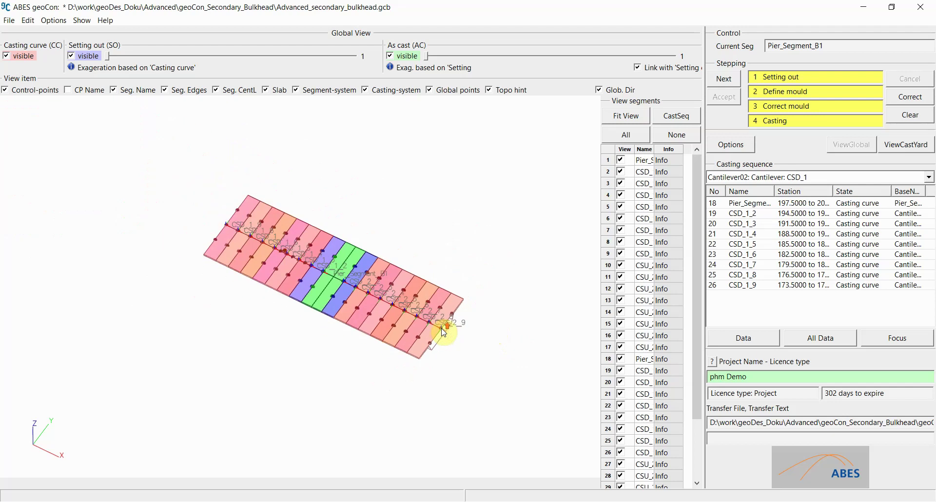
middle_click_drag(443, 324, 344, 282)
scroll(424, 292, "up", 5)
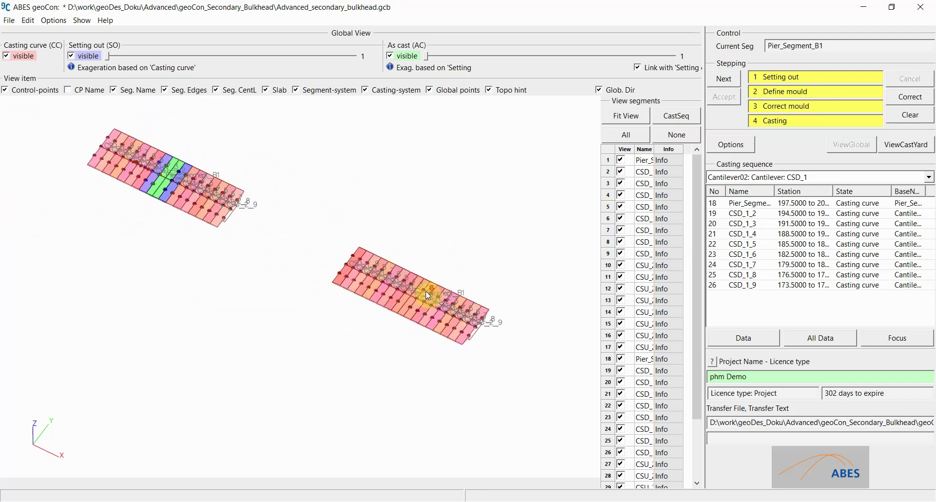
Step: Show the casting yard and start appending a secondary bulkhead named Secondary_Seg
middle_click_drag(411, 308, 380, 298)
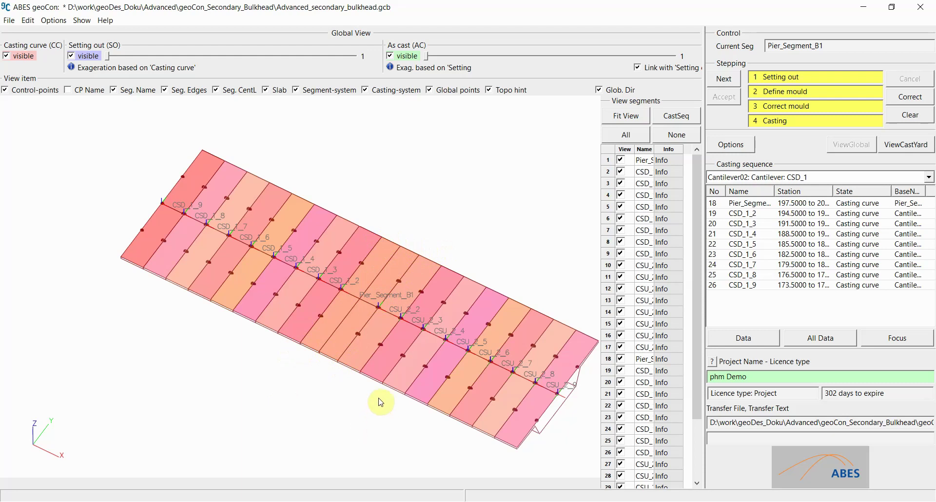
left_click(908, 146)
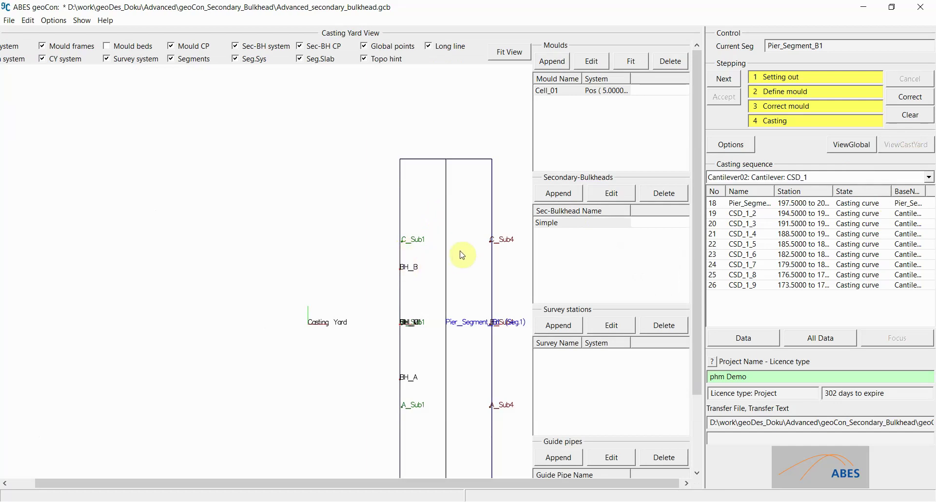
left_click(561, 194)
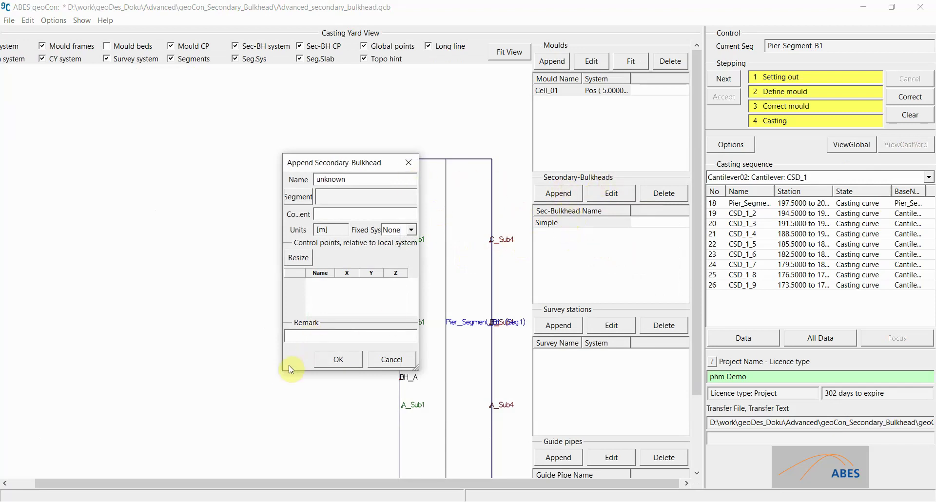
left_click_drag(282, 370, 108, 366)
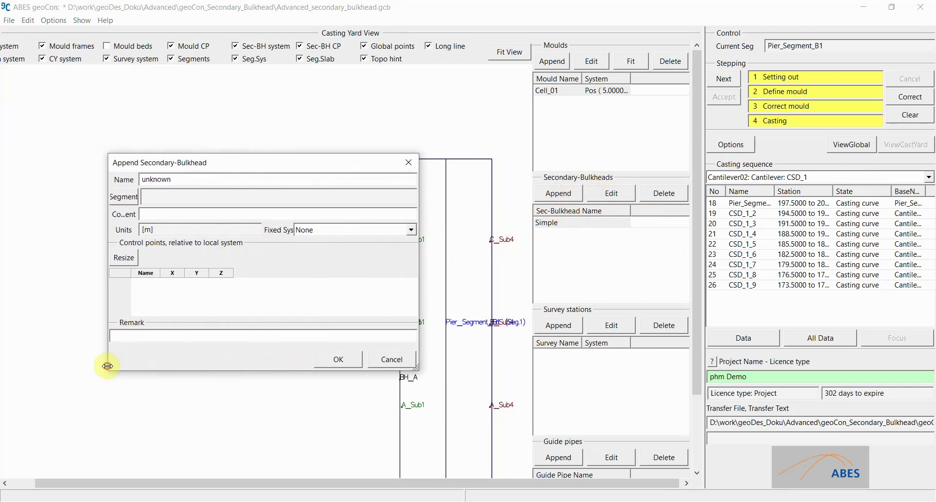
double_click(185, 180)
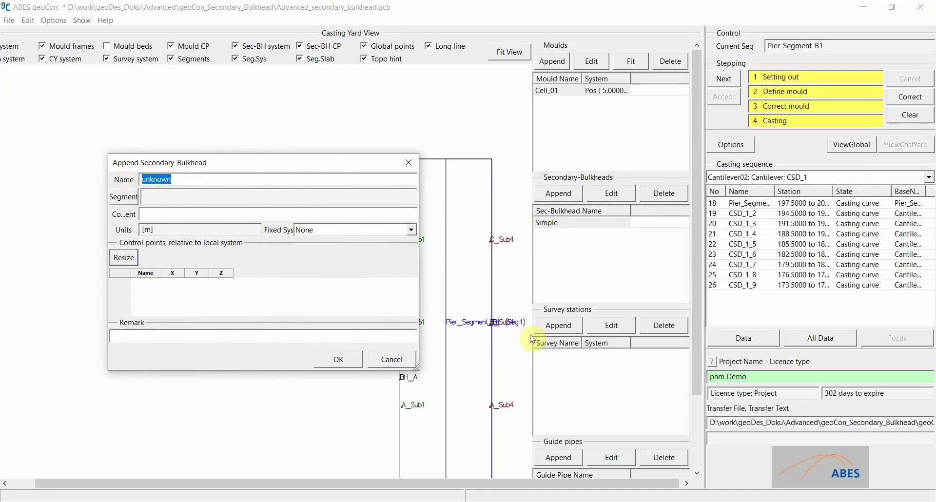
type("Secondary_Seg")
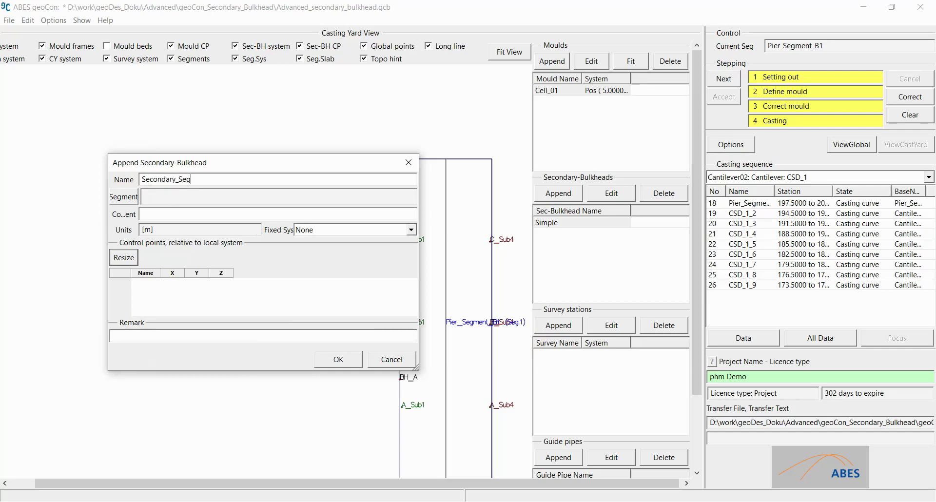
Step: Base the Secondary_Seg bulkhead on the segment Seg01_Pier_Segment_B1
left_click(129, 199)
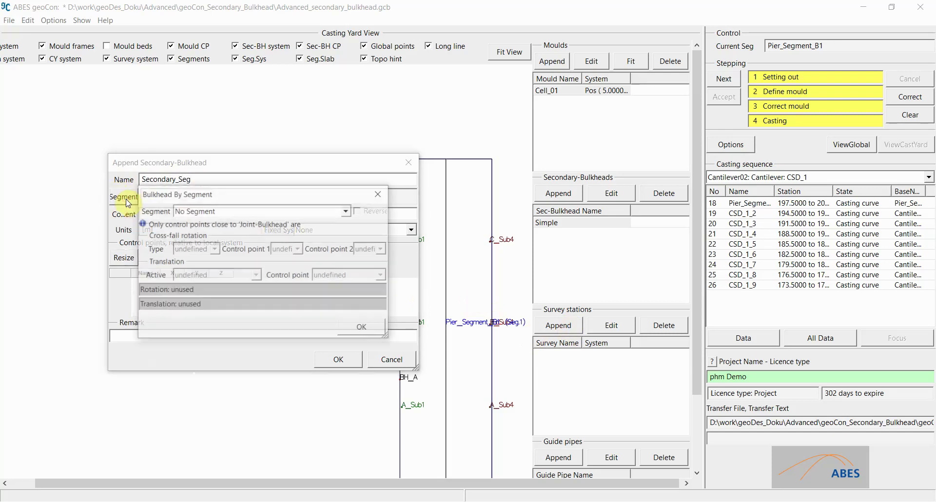
left_click(349, 212)
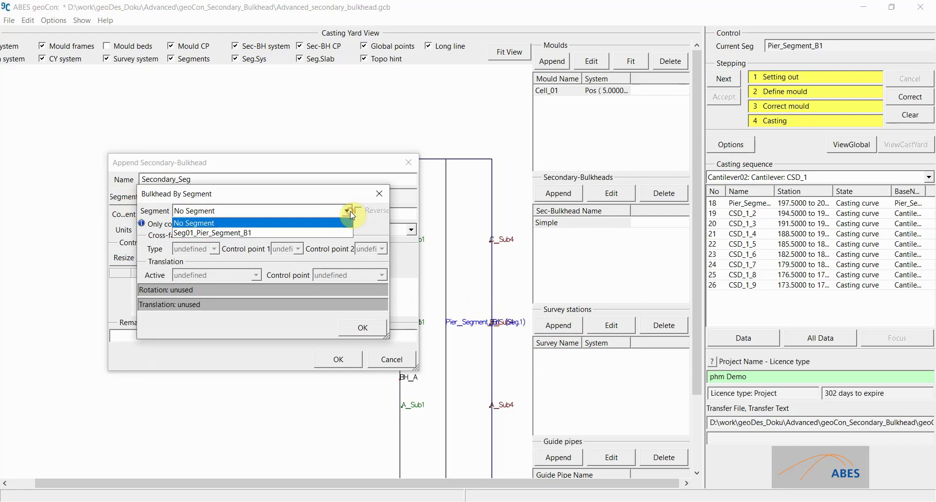
left_click(242, 234)
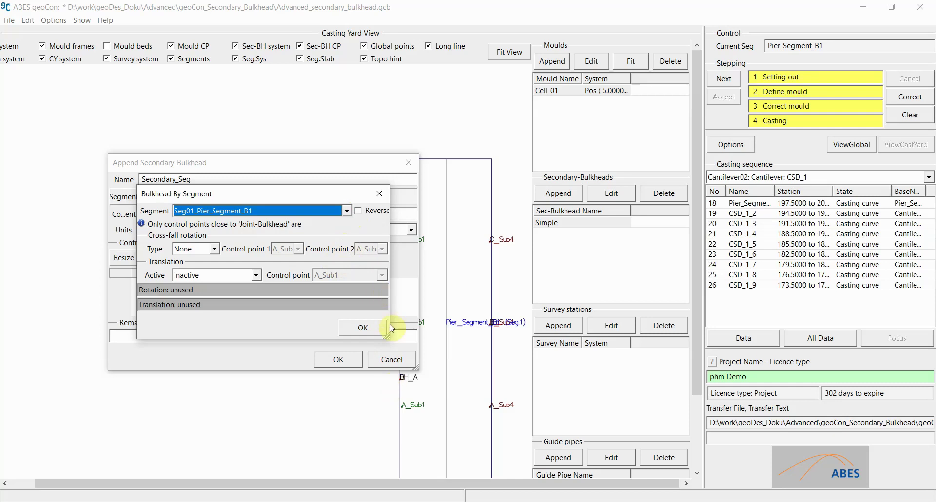
left_click_drag(387, 338, 448, 369)
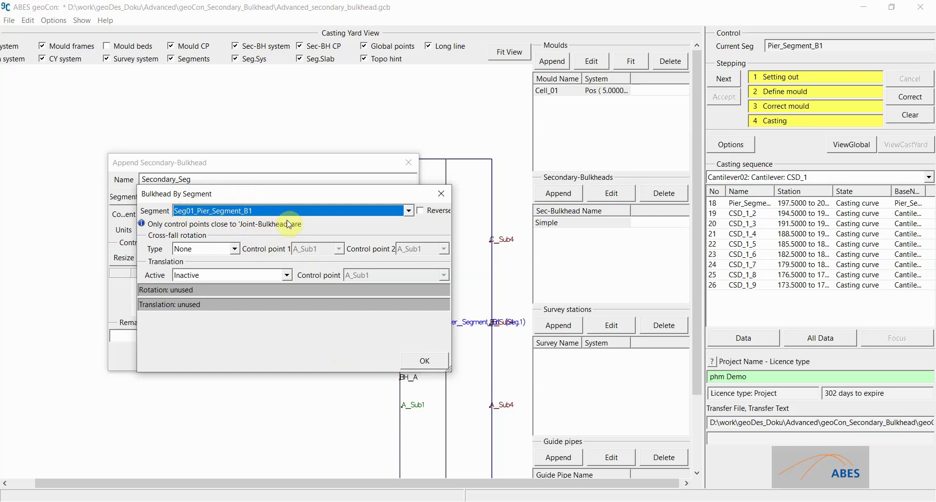
Step: Set the bulkhead's cross-fall rotation to Rotate with control points A_Sub1 and C_Sub1
left_click(234, 249)
left_click(224, 271)
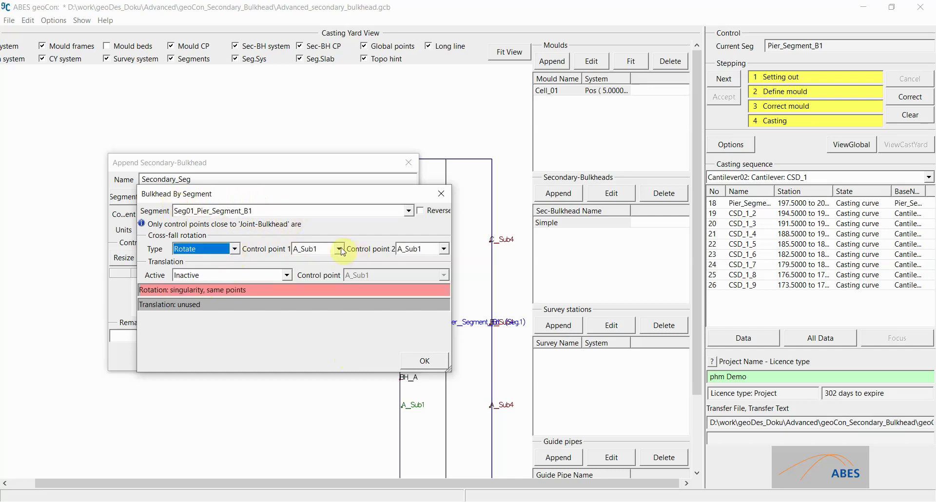
left_click(445, 249)
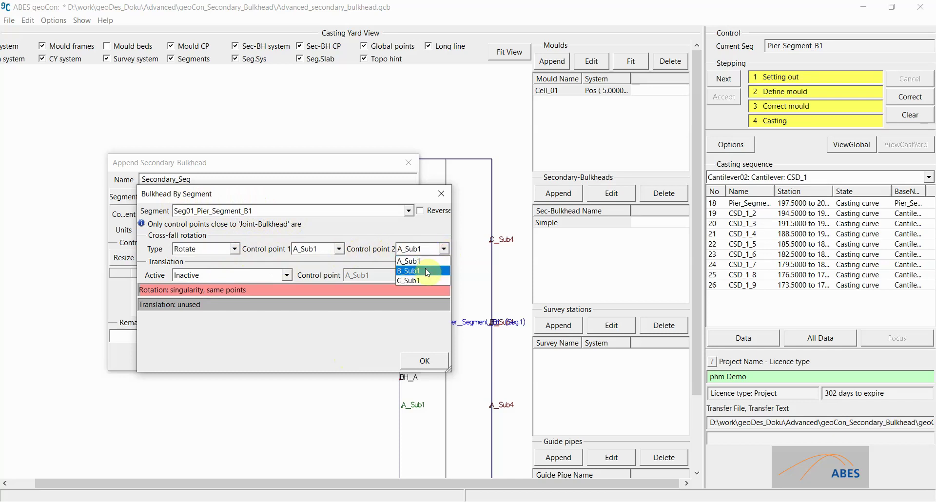
left_click(417, 279)
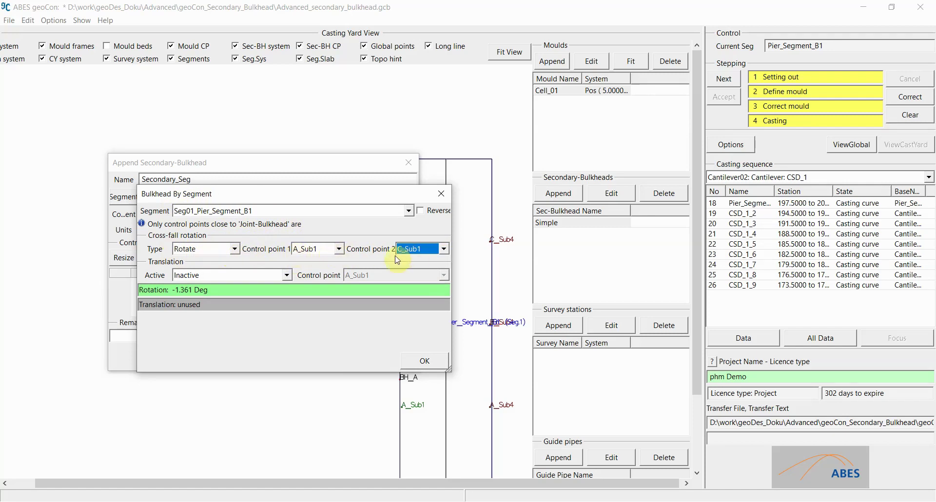
Step: Set the bulkhead's translation to ByCp at control point B_Sub1 and confirm the new secondary bulkhead with its six control points
left_click(284, 275)
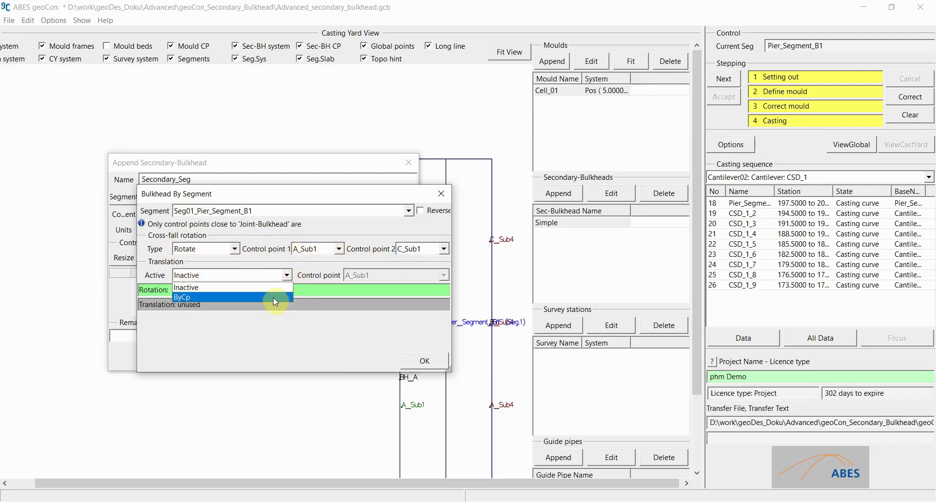
left_click(274, 298)
left_click(445, 276)
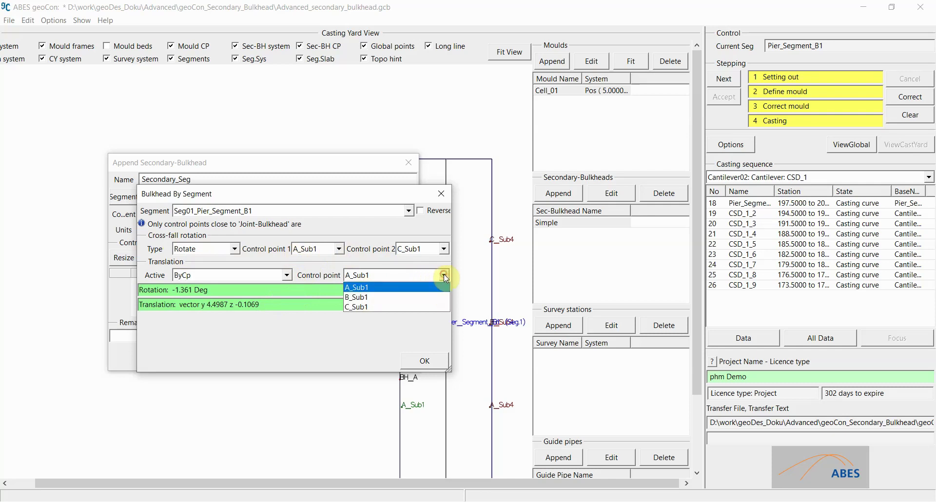
left_click(422, 296)
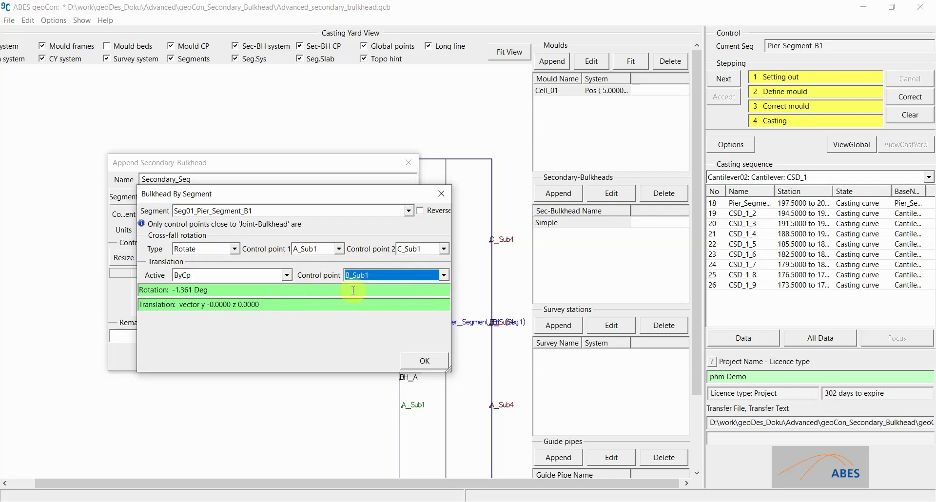
left_click(426, 361)
left_click_drag(415, 366, 418, 428)
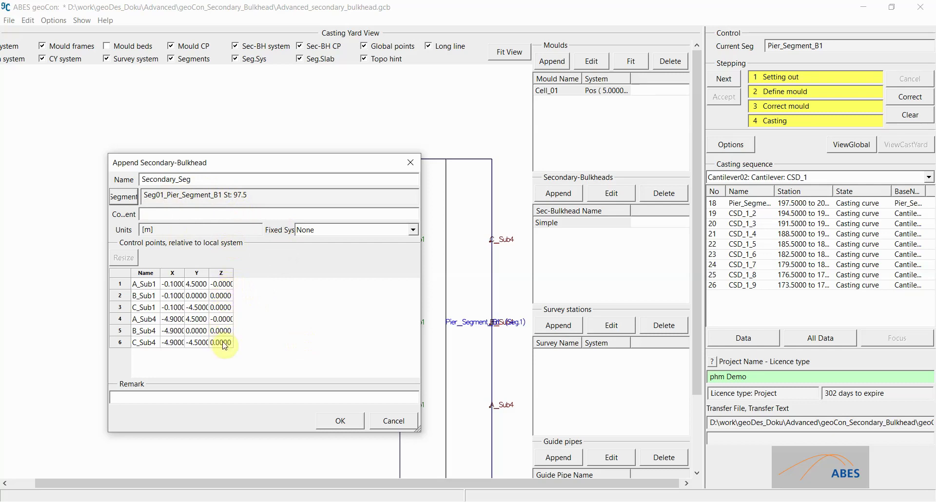
left_click(351, 422)
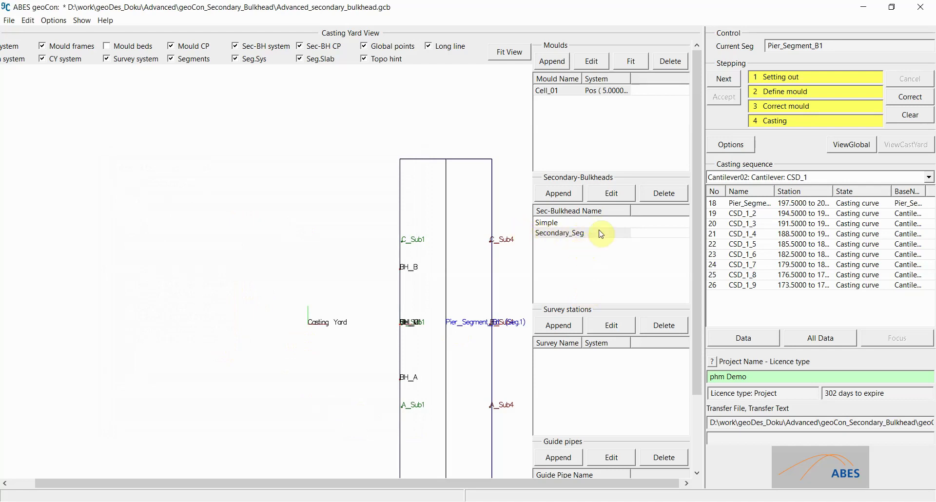
Step: Save the project and accept the setting out of Cantilever02's Pier_Segment_B1, casting down with the casting system at station 197.5000
left_click(725, 83)
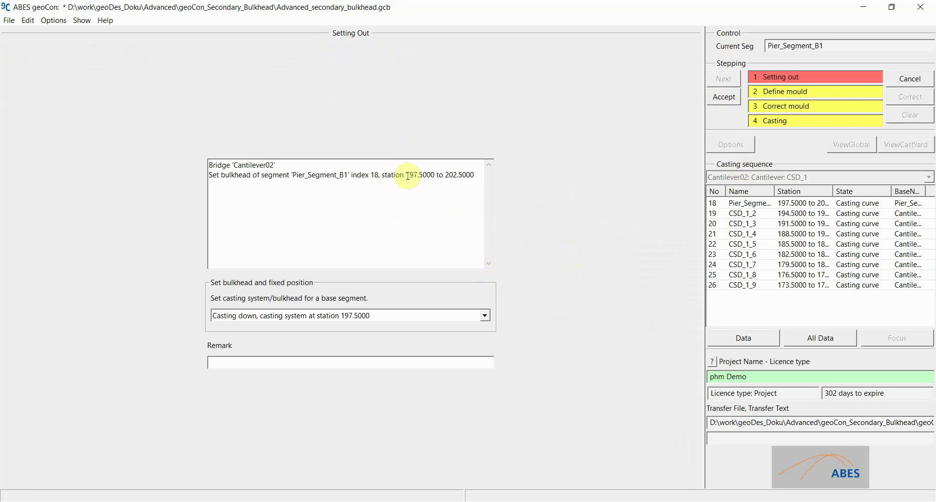
key("ctrl+s")
left_click(726, 99)
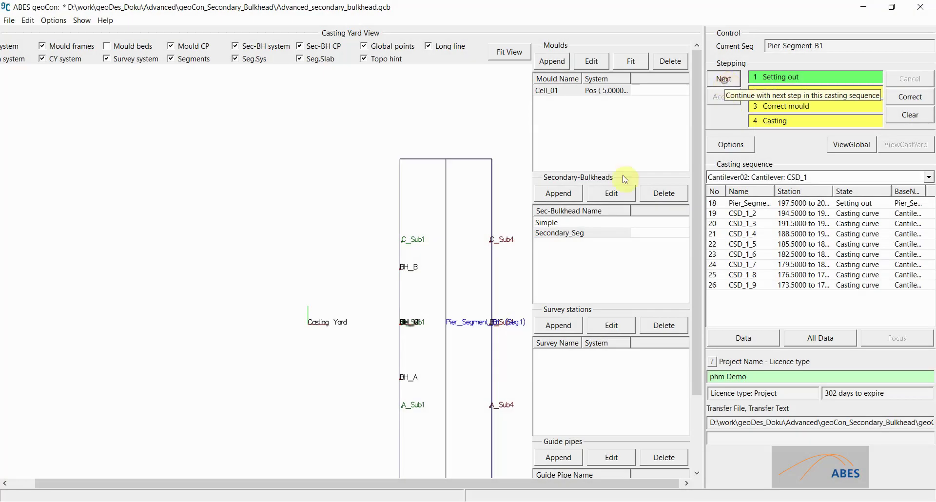
Step: Open the mould definition of Pier_Segment_B1 and assign Secondary_Seg as its joint bulkhead
left_click(725, 80)
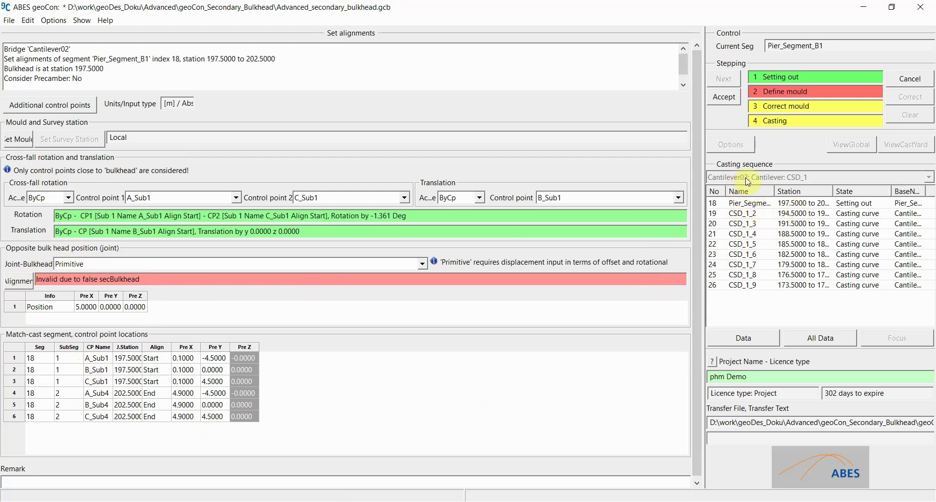
left_click(730, 206)
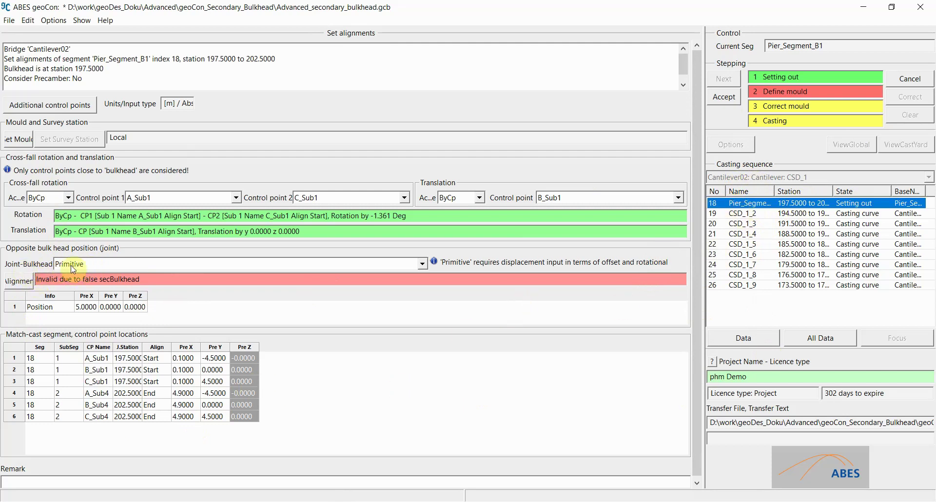
left_click(423, 264)
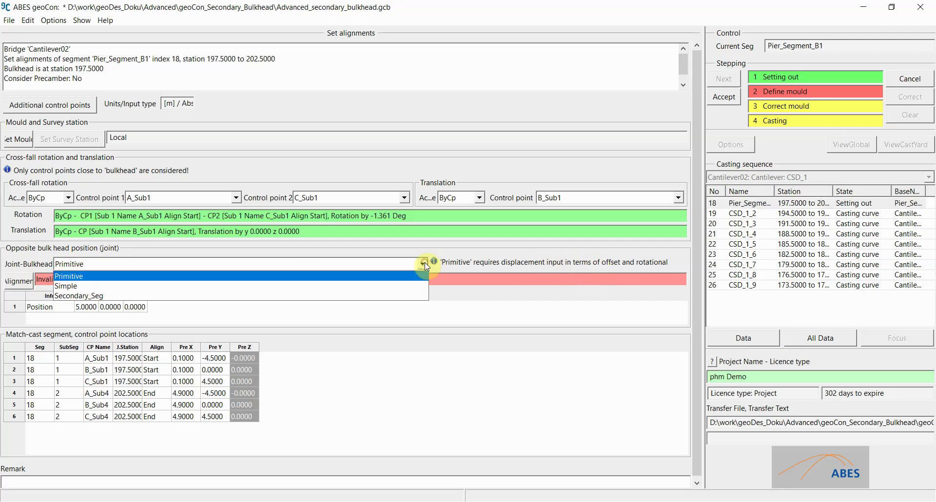
left_click(292, 296)
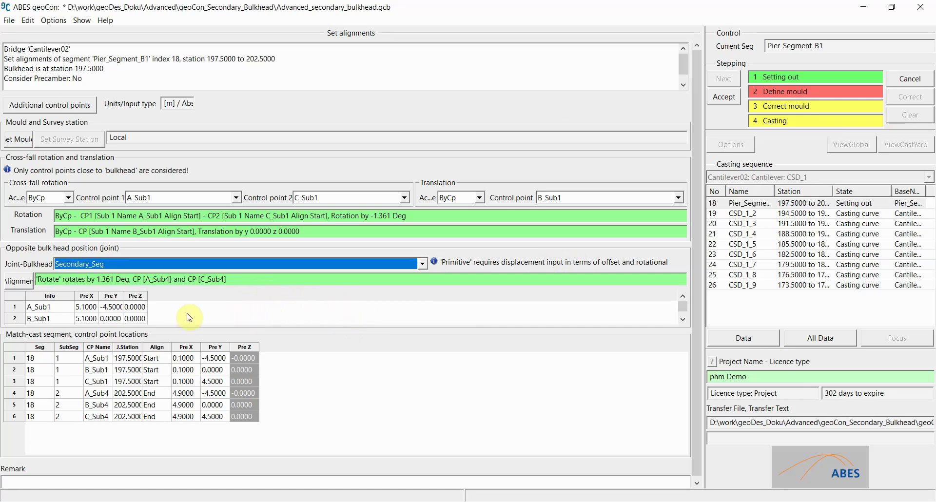
Step: Activate ByCp translation at control point B_Sub4 in the joint bulkhead alignment
left_click(15, 282)
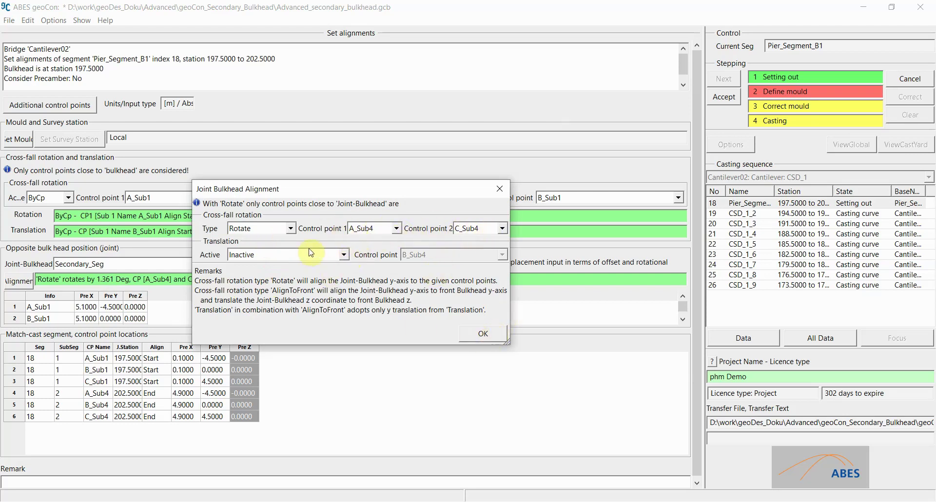
left_click(344, 254)
left_click(331, 277)
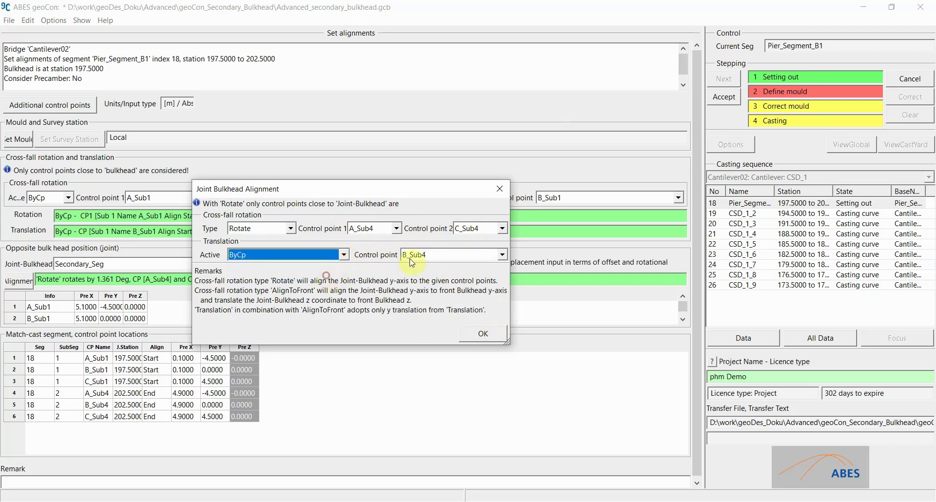
left_click(485, 334)
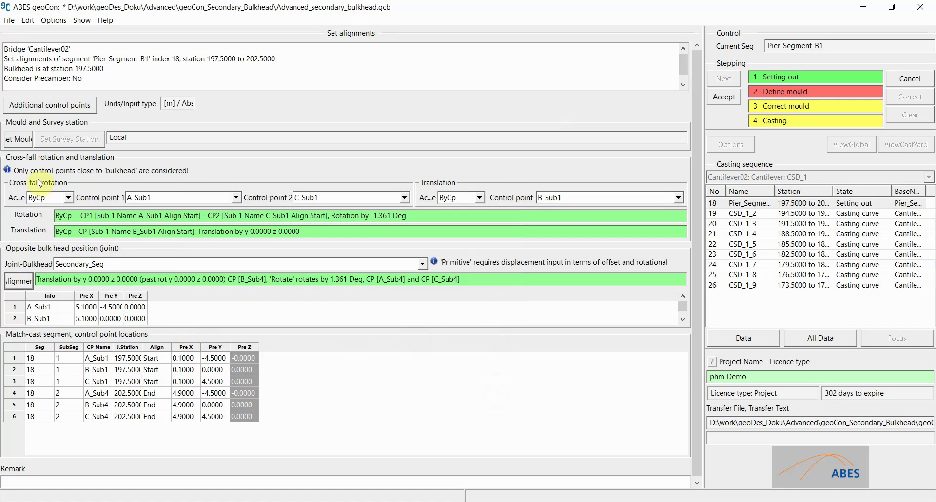
Step: Assign the casting yard mould Cell_01 to Pier_Segment_B1
left_click(24, 140)
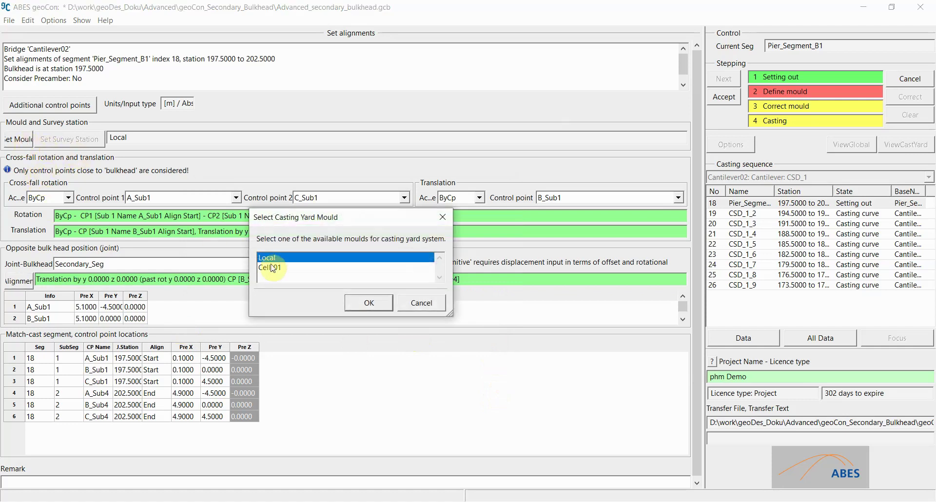
left_click(274, 267)
left_click(370, 304)
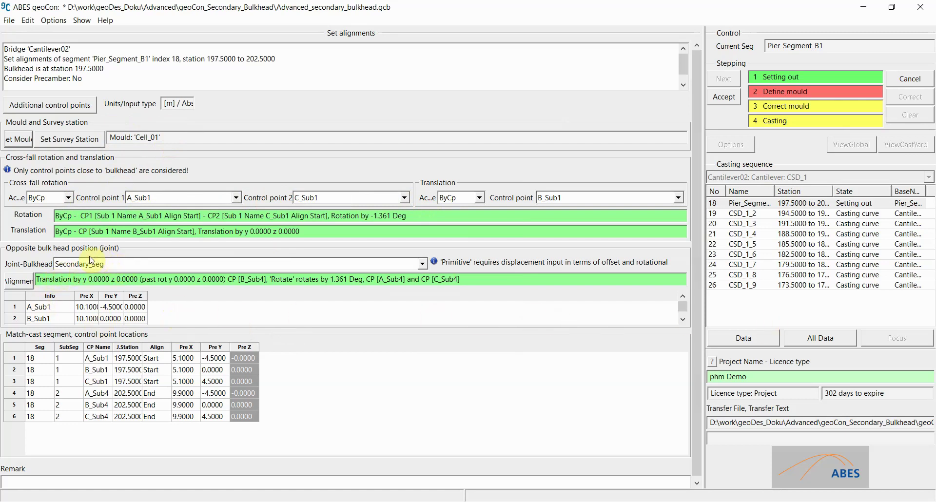
Step: Check the joint bulkhead's alignment settings and control point coordinates, then accept the mould definition of Pier_Segment_B1
left_click(22, 283)
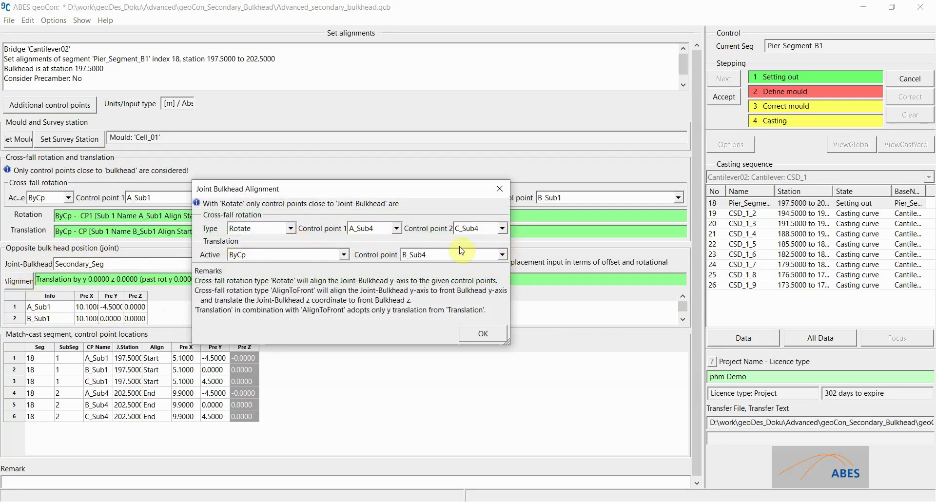
left_click(483, 336)
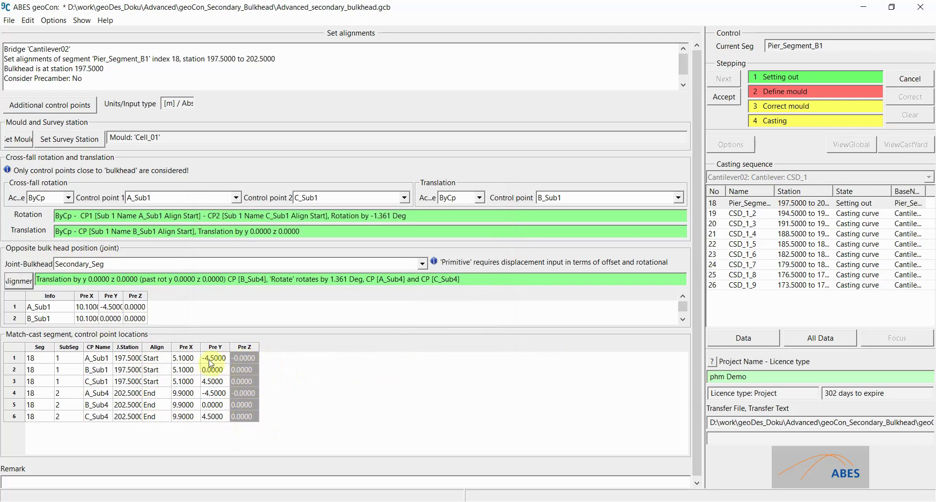
left_click(683, 320)
left_click(683, 320)
left_click(683, 321)
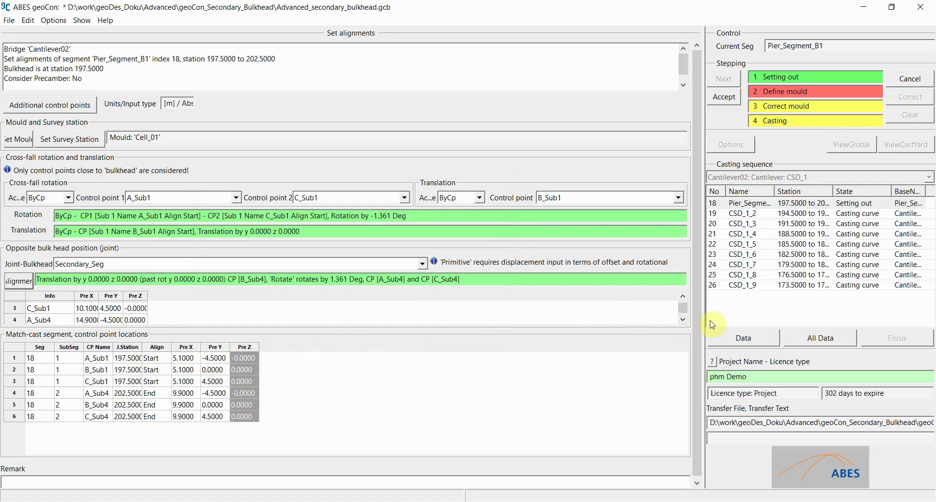
left_click(684, 321)
left_click(683, 321)
left_click(683, 321)
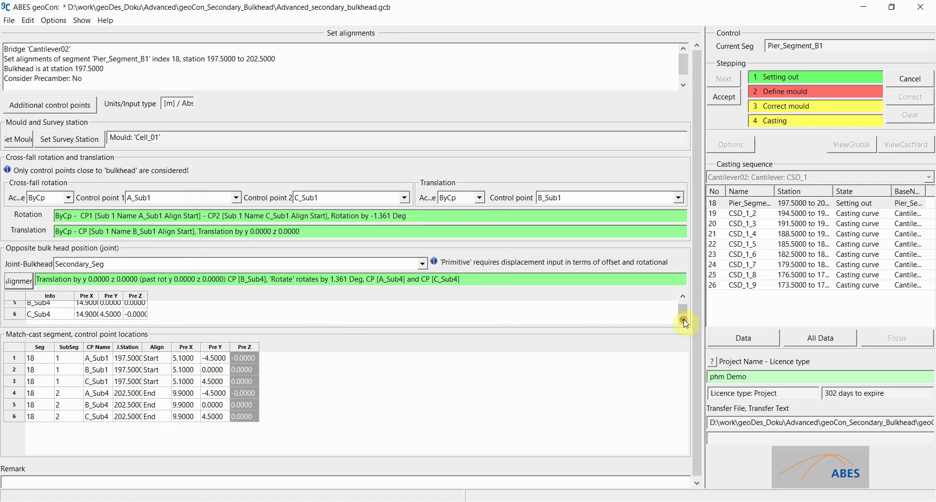
left_click(684, 298)
left_click(684, 297)
left_click(684, 297)
left_click(684, 298)
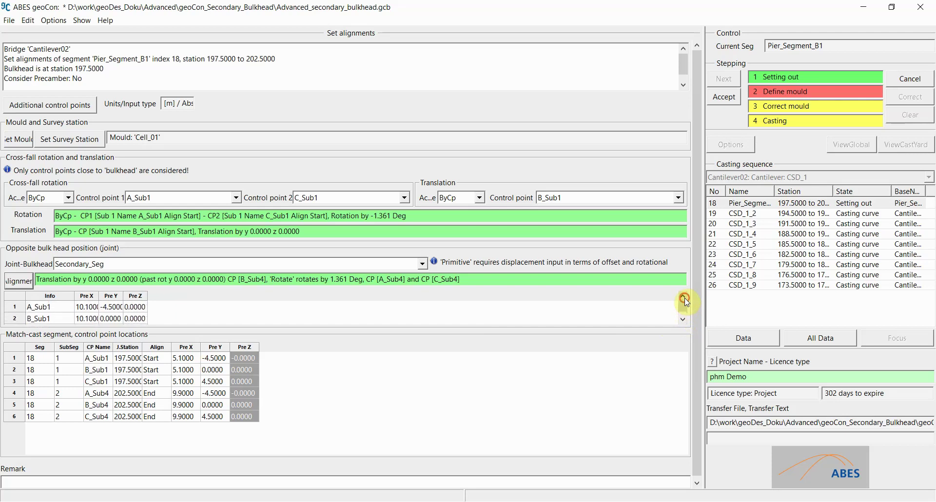
left_click(725, 98)
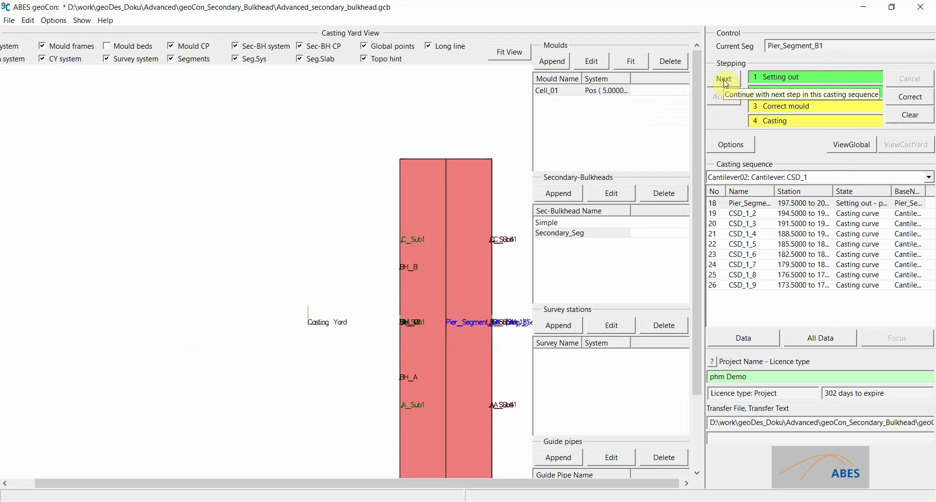
Step: Start the mould correction of Pier_Segment_B1, check the segment and joint bulkhead control points in the casting yard, and accept it
left_click(725, 82)
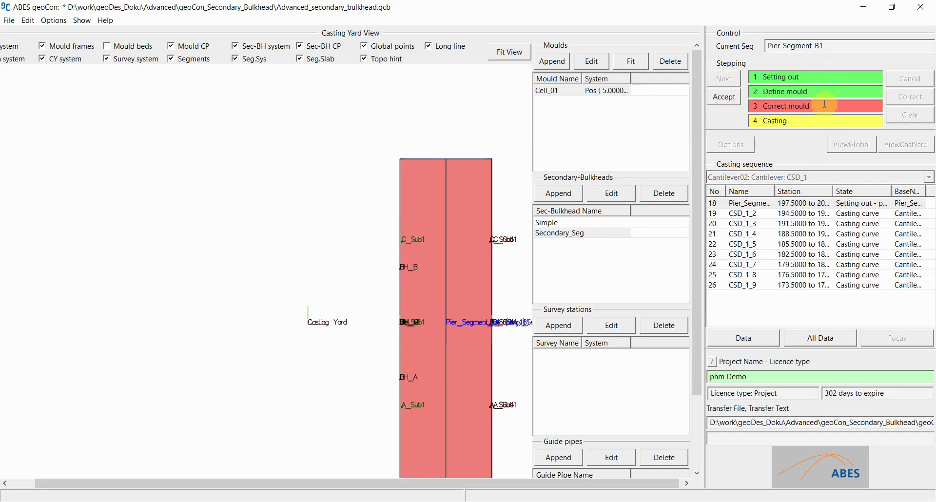
scroll(470, 342, "down", 4)
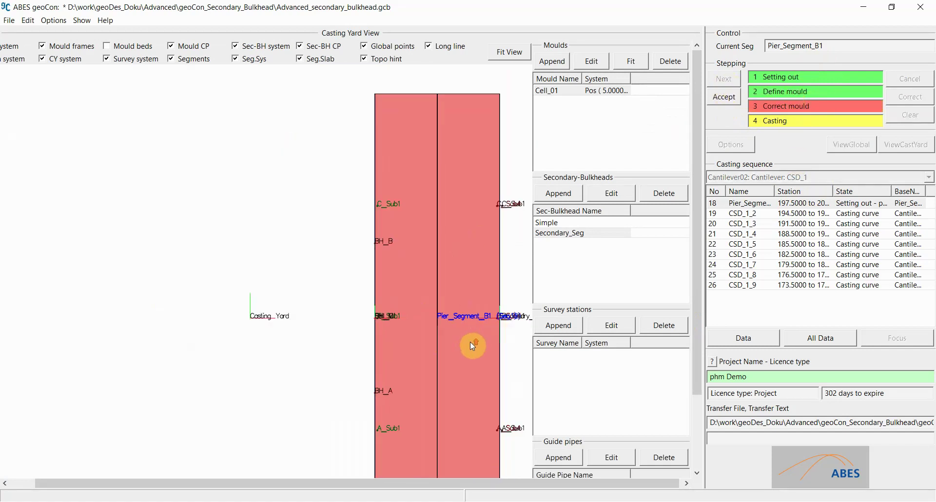
left_click_drag(481, 361, 388, 341)
right_click(418, 315)
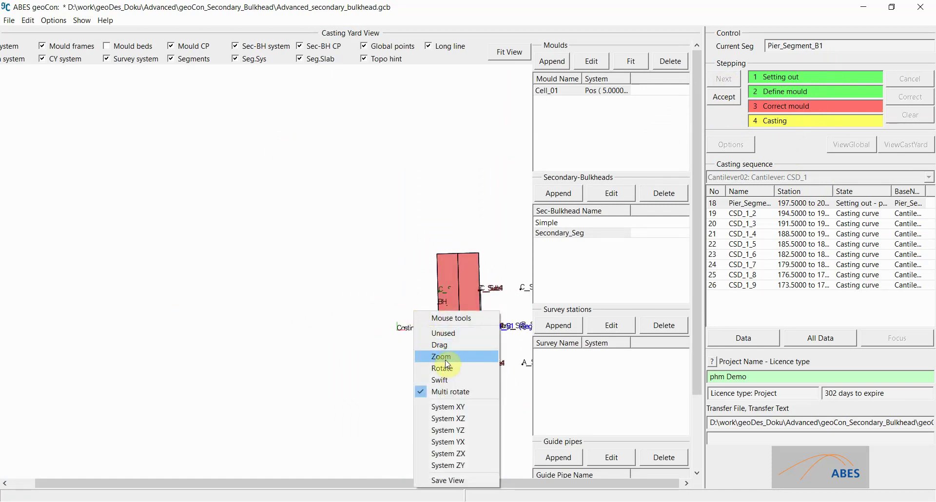
left_click(448, 346)
left_click_drag(448, 348, 276, 261)
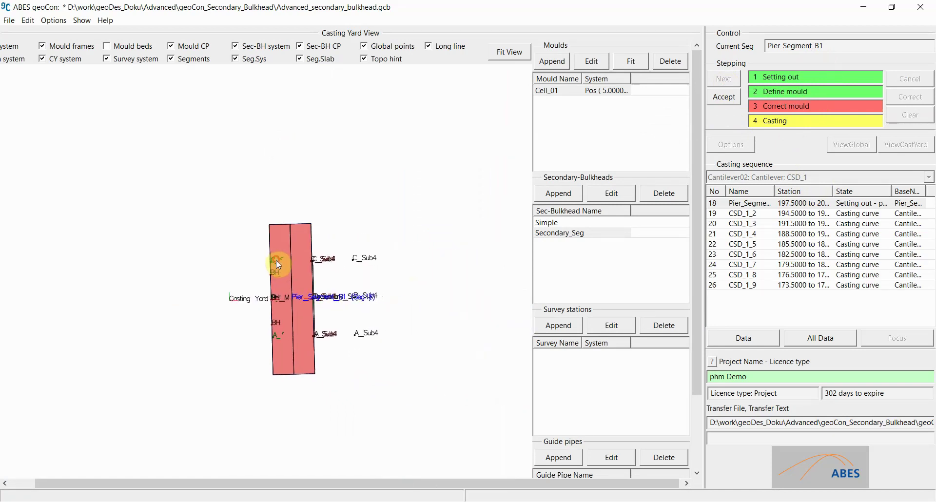
scroll(307, 286, "up", 3)
left_click(315, 278)
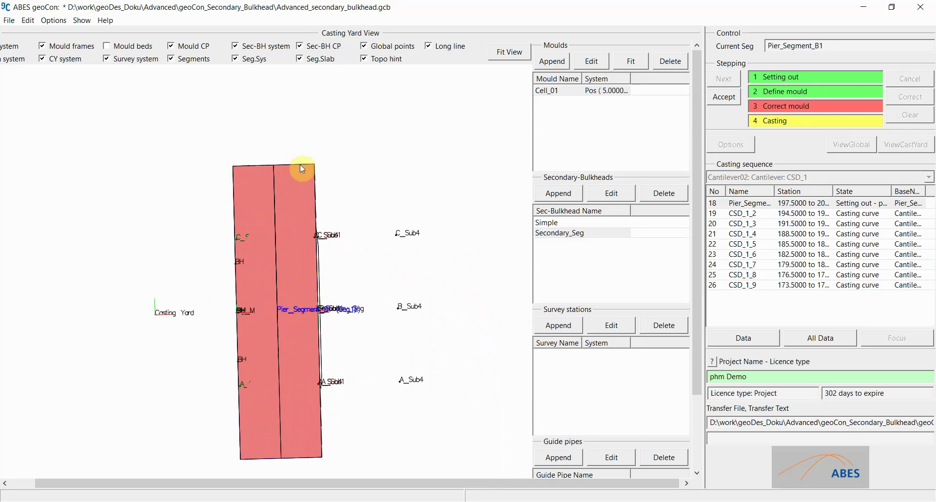
left_click(266, 404)
left_click(243, 310)
left_click(318, 236)
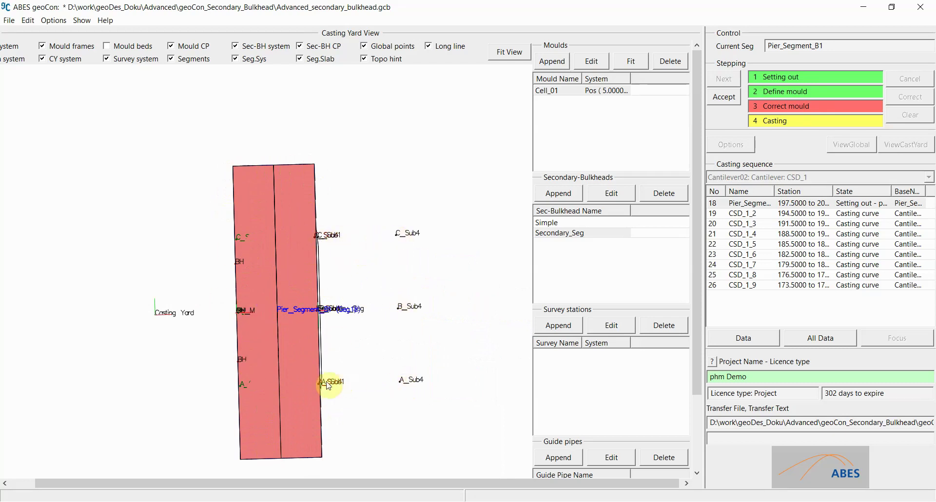
left_click(309, 384)
left_click(304, 229)
left_click_drag(385, 405, 394, 395)
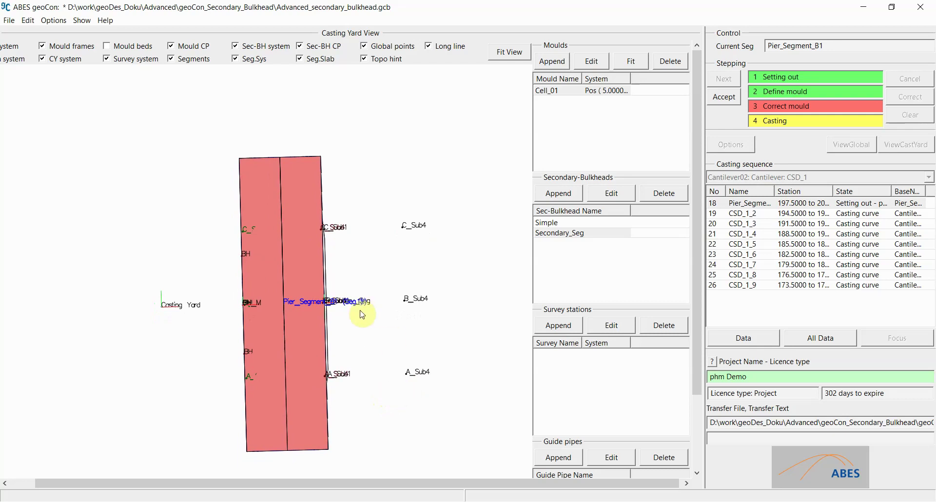
left_click(731, 99)
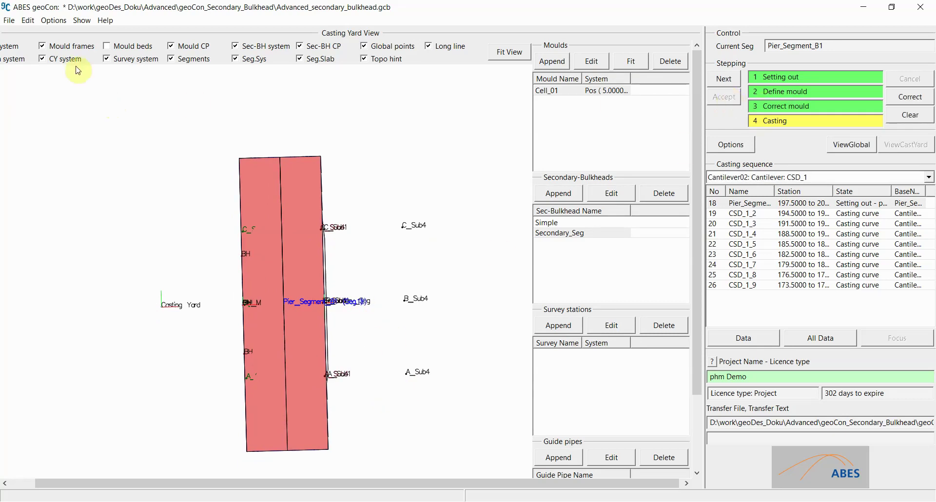
Step: Preview the casting information report, check the survey form's mould, bulkhead and joint-bulkhead setting-out values, and close the preview
left_click(9, 20)
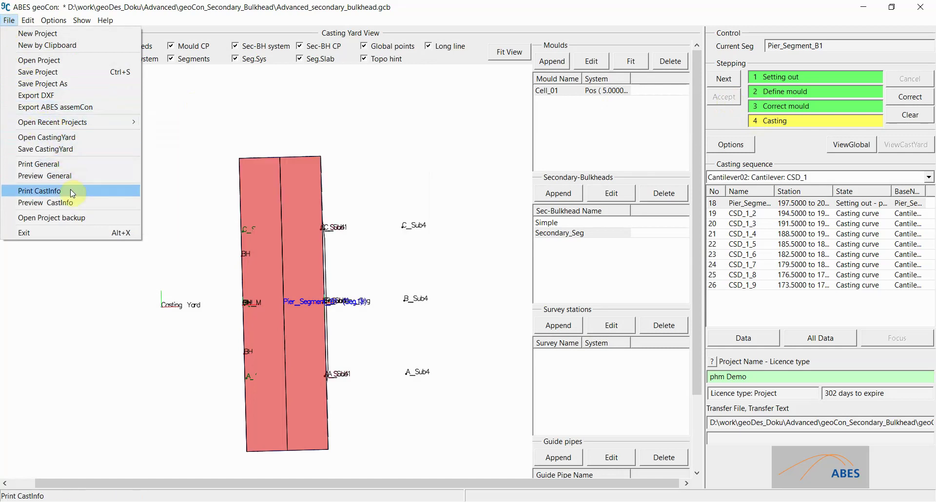
left_click(62, 202)
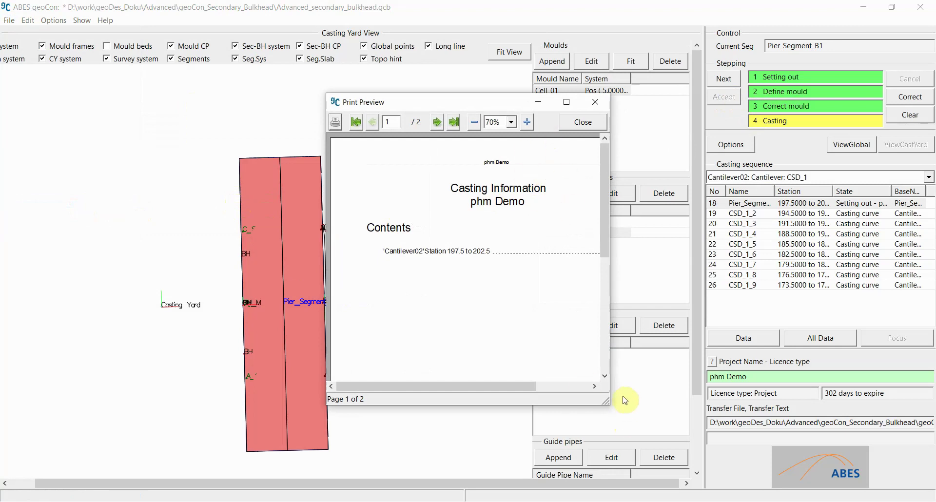
left_click_drag(606, 404, 759, 478)
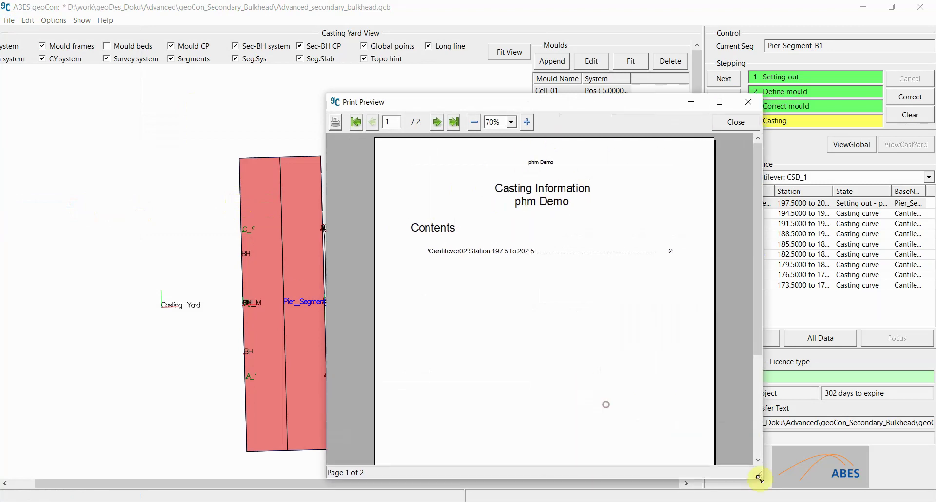
left_click(437, 122)
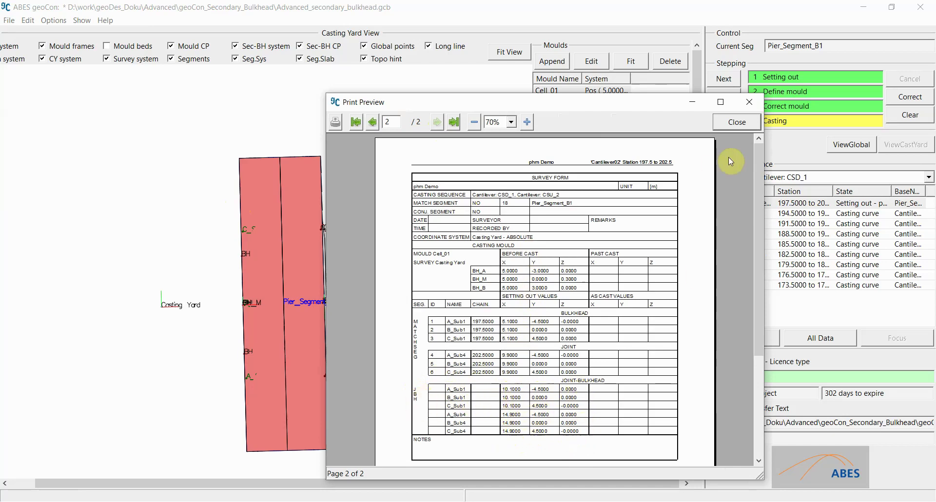
left_click(737, 123)
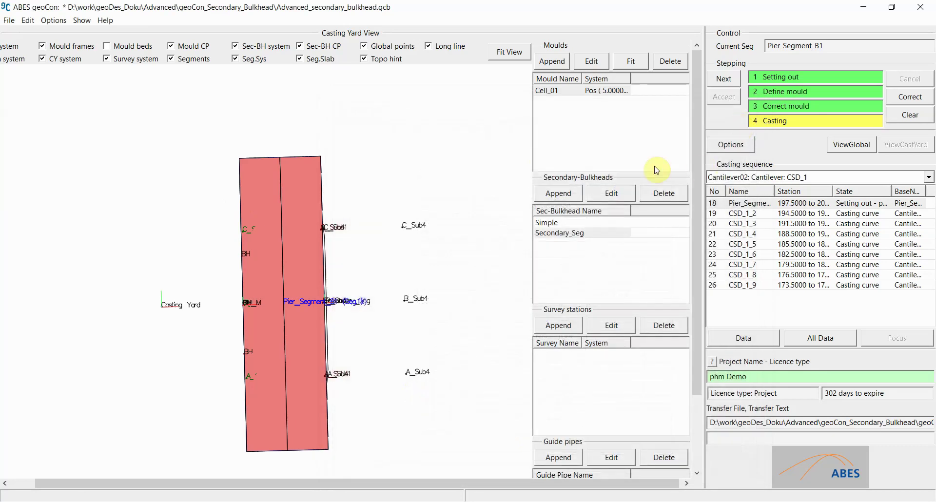
Step: Cast Pier_Segment_B1 with ideal measured values for the Secondary_Seg and match-cast control points, accepting the fitting information
left_click(724, 79)
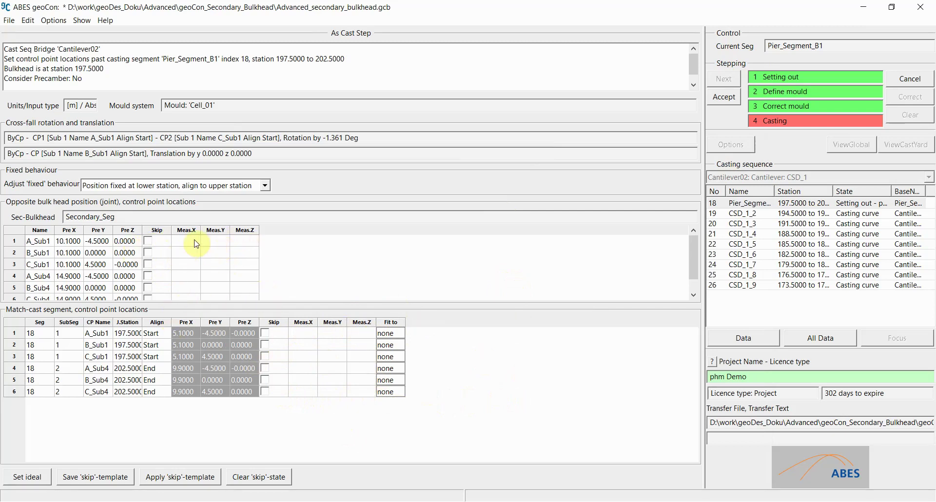
scroll(196, 244, "down", 1)
scroll(197, 244, "up", 1)
scroll(197, 244, "down", 1)
scroll(197, 244, "up", 1)
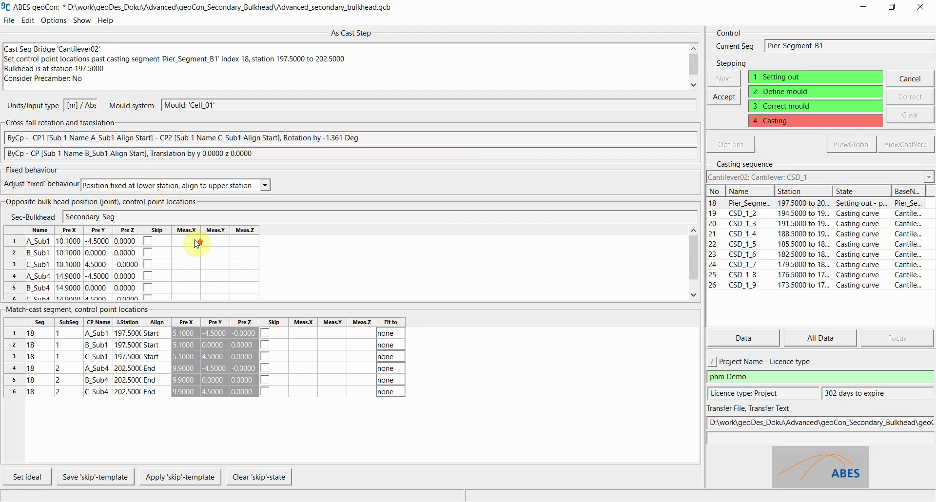
left_click(29, 481)
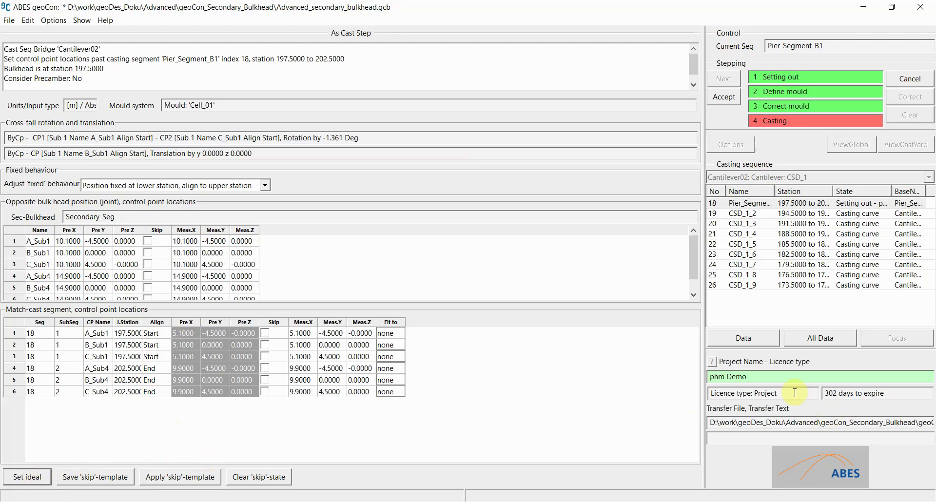
left_click(730, 97)
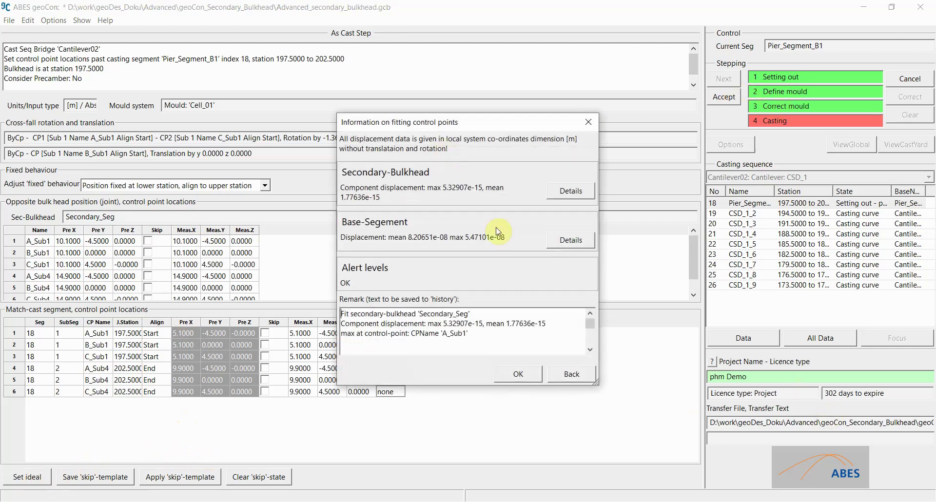
left_click(528, 378)
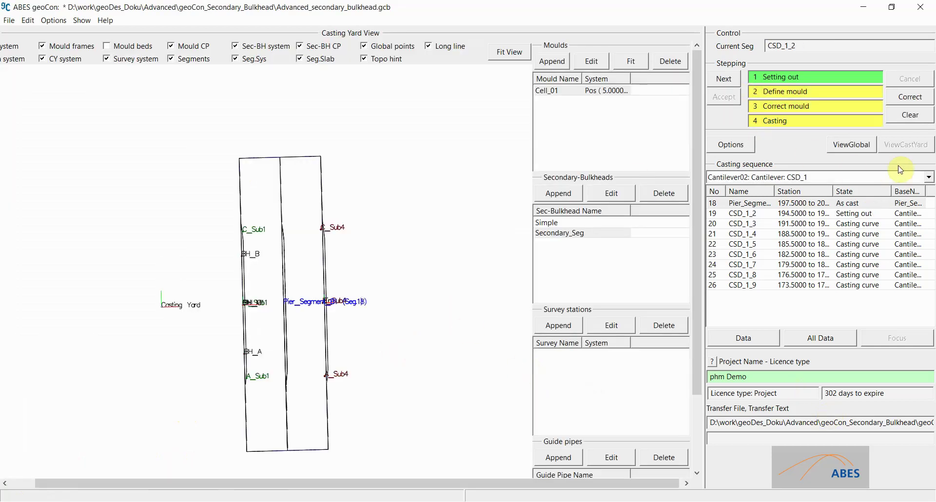
Step: Show both cantilevers in the global view and save the project
left_click(859, 144)
scroll(443, 283, "down", 5)
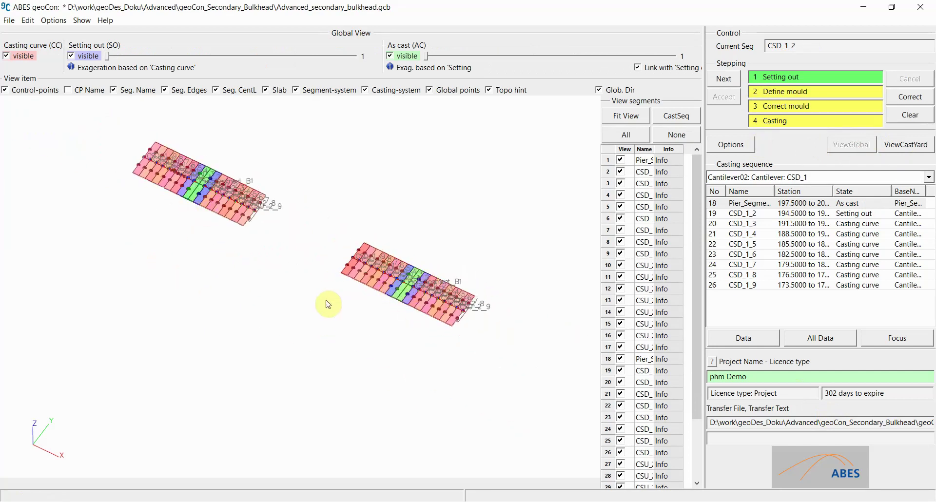
key("ctrl+s")
key("ctrl+s")
key("ctrl+s")
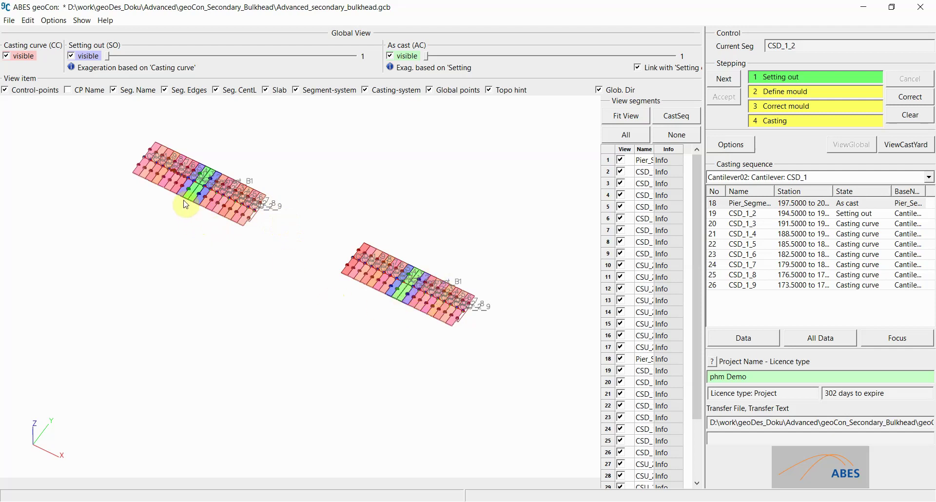